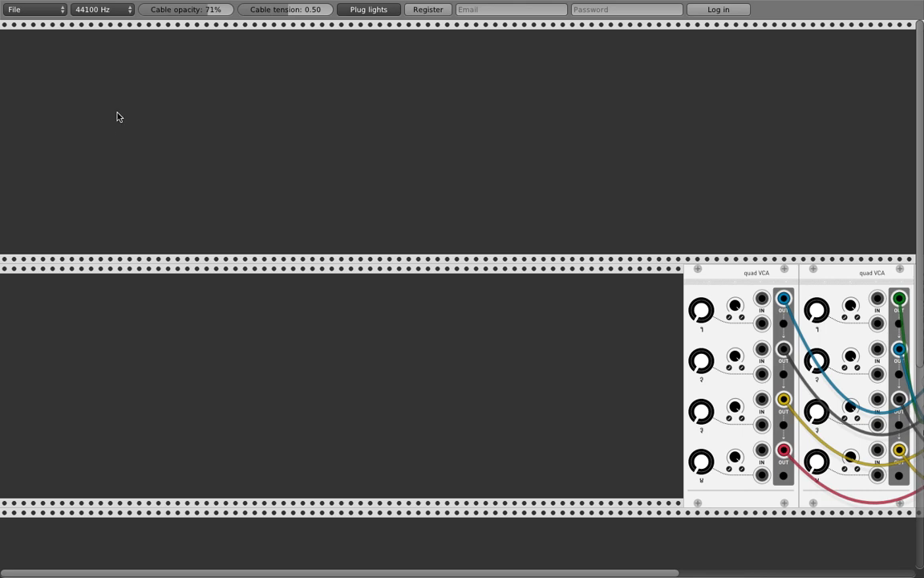
Step: Add a Befaco Rampage module to the upper row
right_click(43, 72)
mouse_move(84, 162)
mouse_move(80, 144)
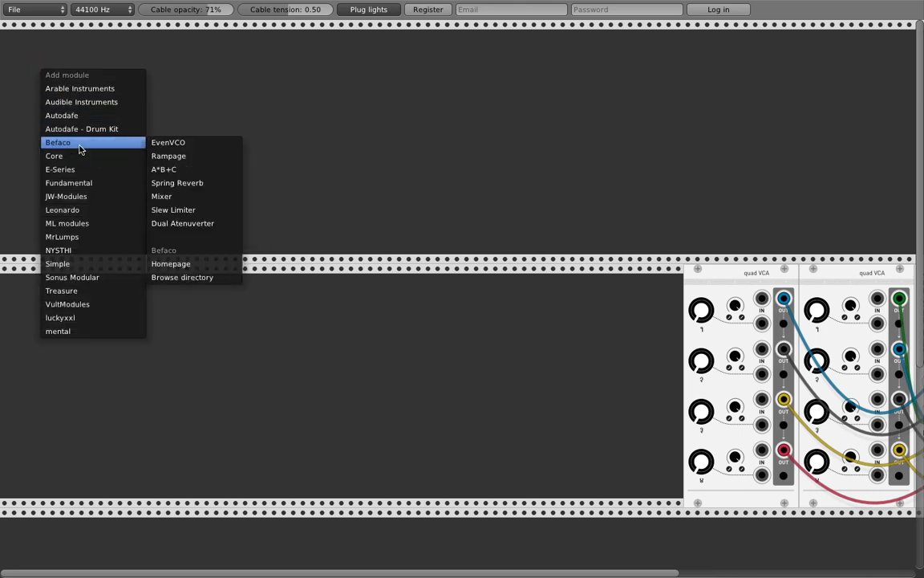
click(179, 155)
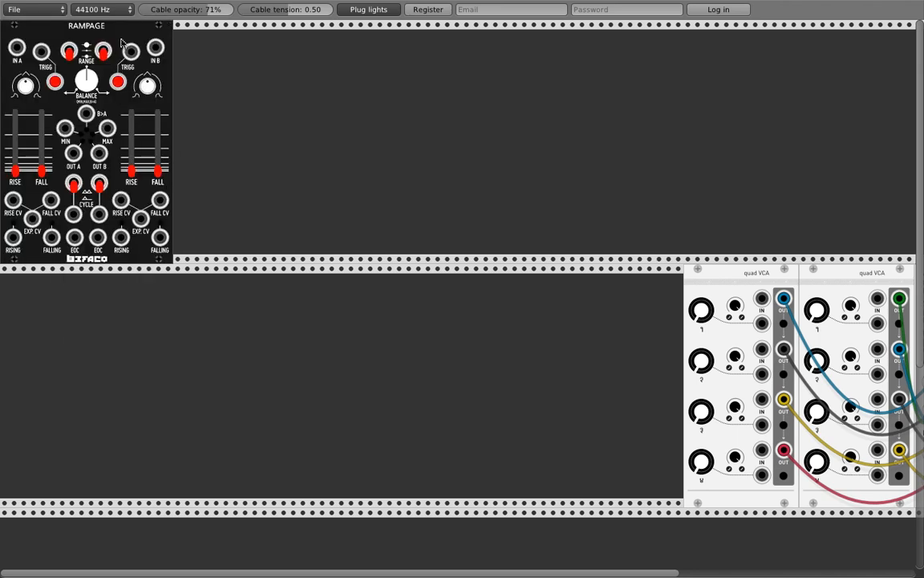
Step: Add an Audible Instruments Utilities module beside Rampage and duplicate it with Ctrl+D
right_click(230, 87)
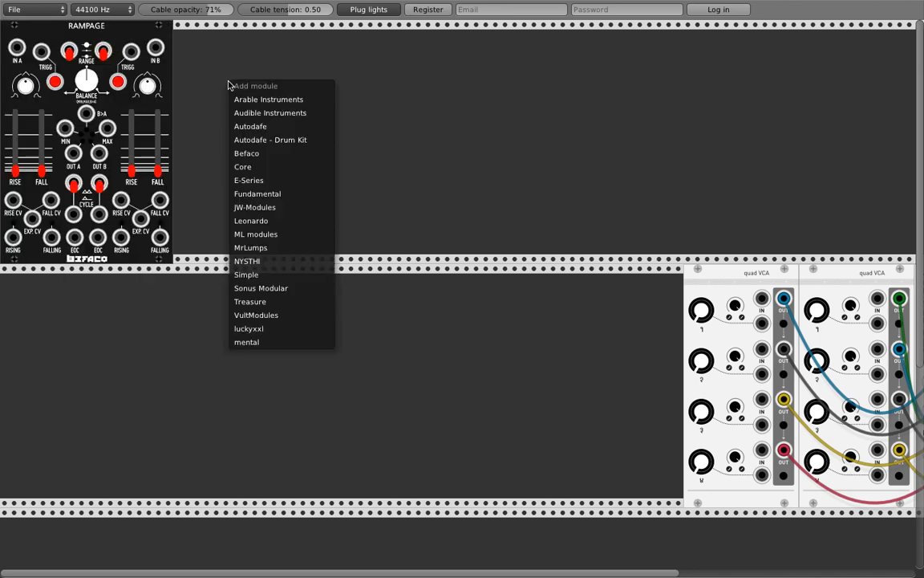
mouse_move(264, 98)
mouse_move(296, 115)
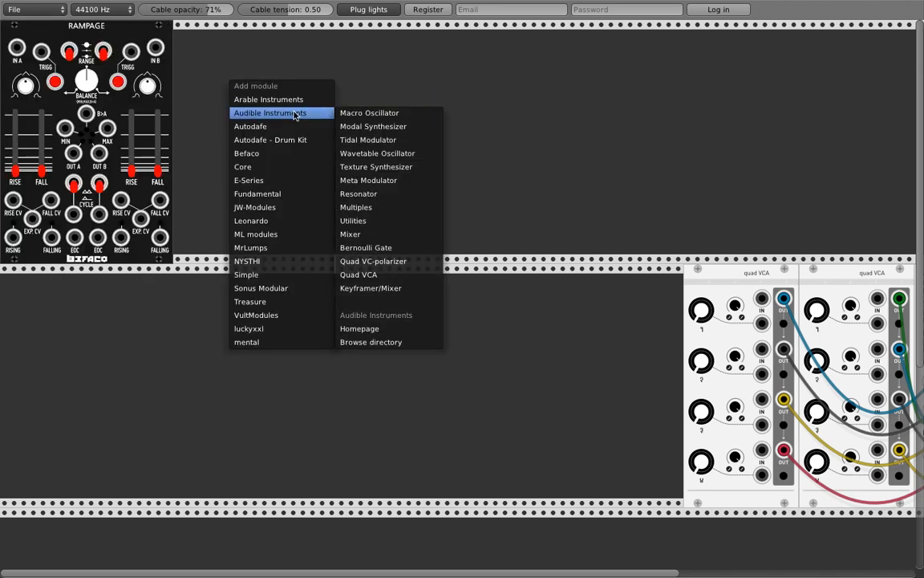
click(353, 220)
drag(230, 46, 189, 44)
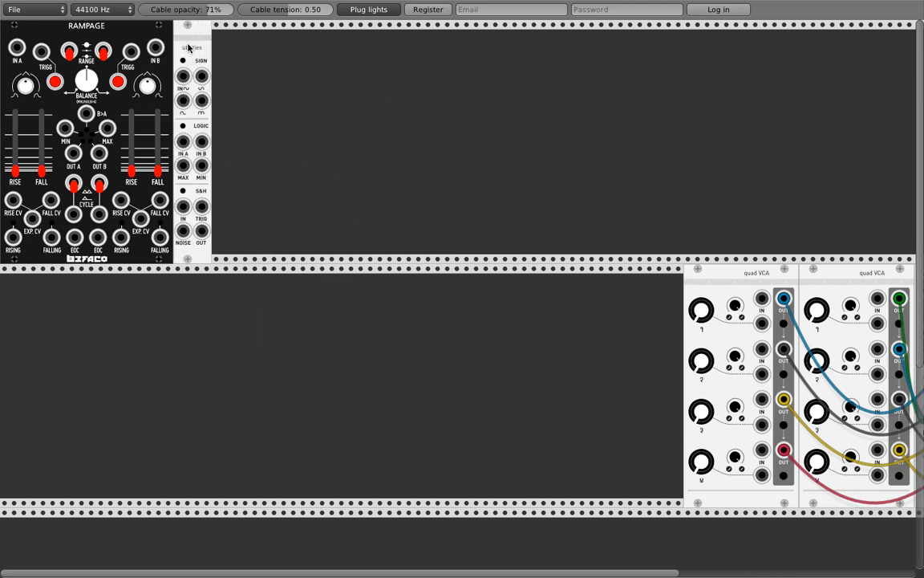
key(ctrl+d)
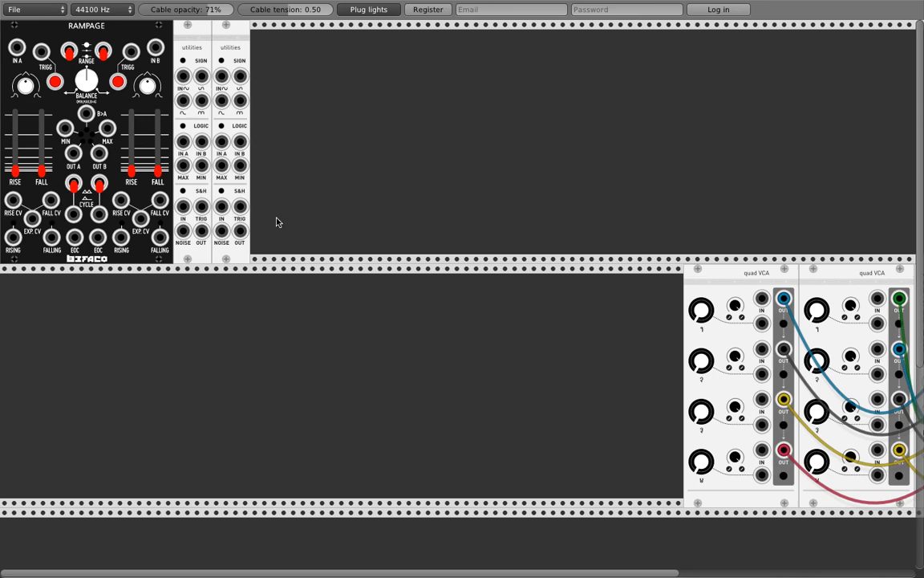
Step: Add a Befaco Dual Atenuverter and turn on cycling for Rampage's first channel
right_click(279, 69)
mouse_move(311, 189)
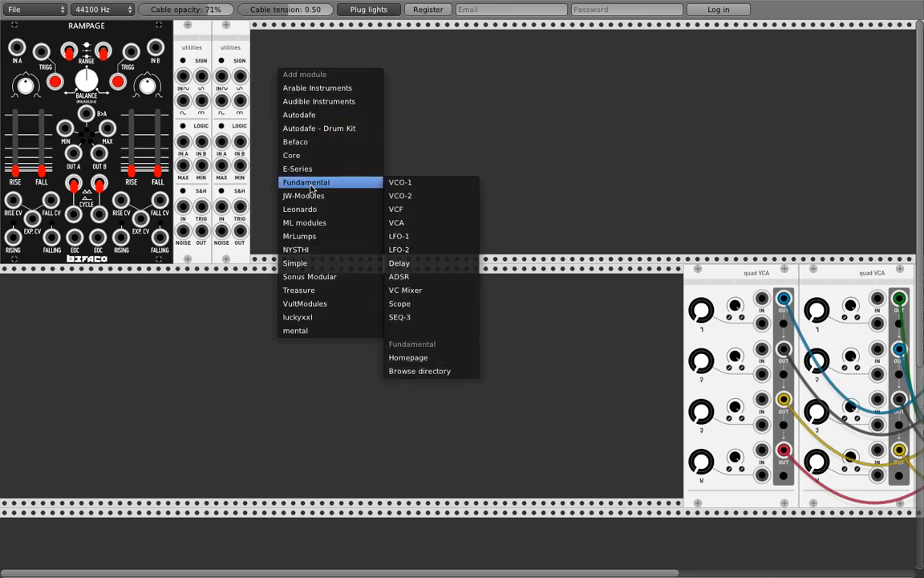
mouse_move(330, 143)
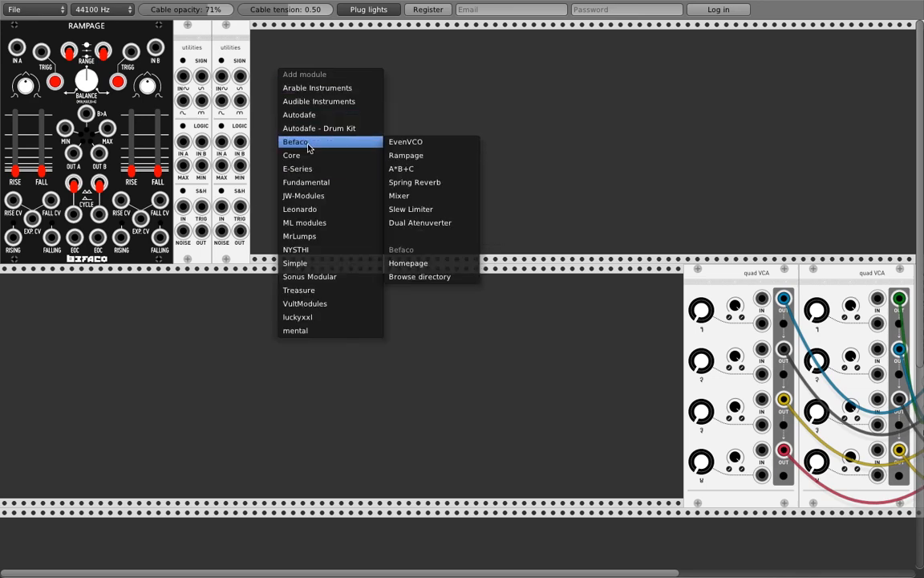
click(409, 222)
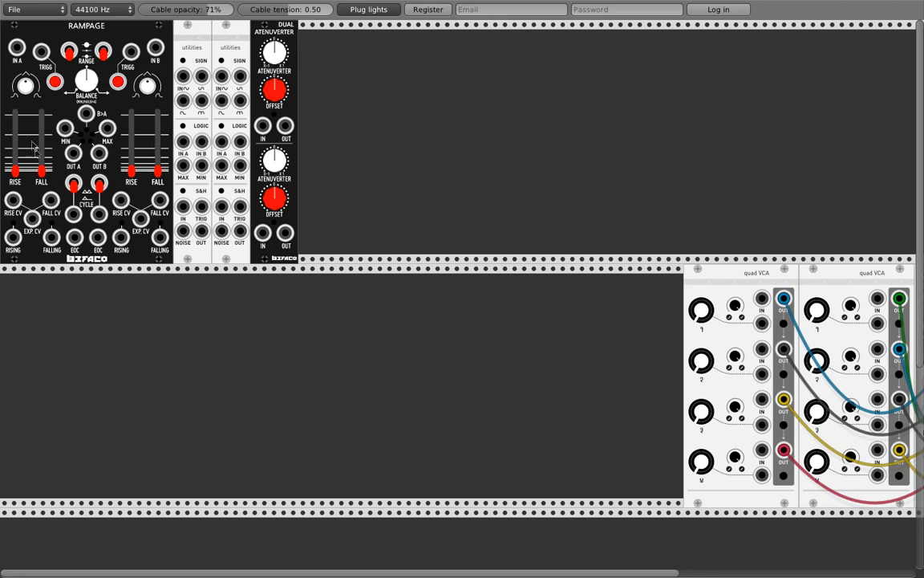
click(75, 185)
Step: Patch Rampage EOC into the first S&H trigger and lengthen channel 1's rise and fall times
mouse_move(74, 240)
mouse_down()
mouse_move(95, 261)
mouse_move(185, 206)
mouse_move(202, 207)
mouse_move(75, 238)
mouse_up()
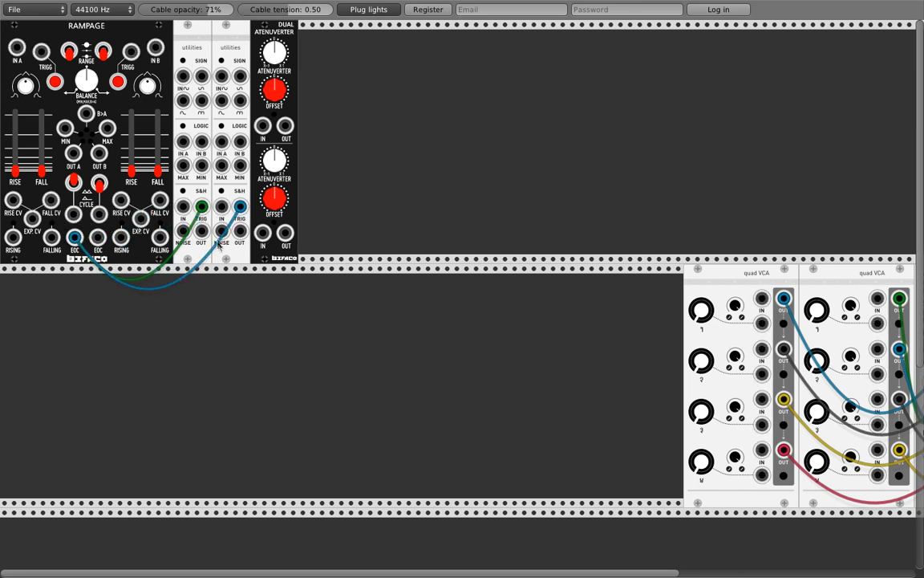
drag(38, 171, 32, 124)
drag(15, 173, 16, 145)
click(10, 154)
click(56, 84)
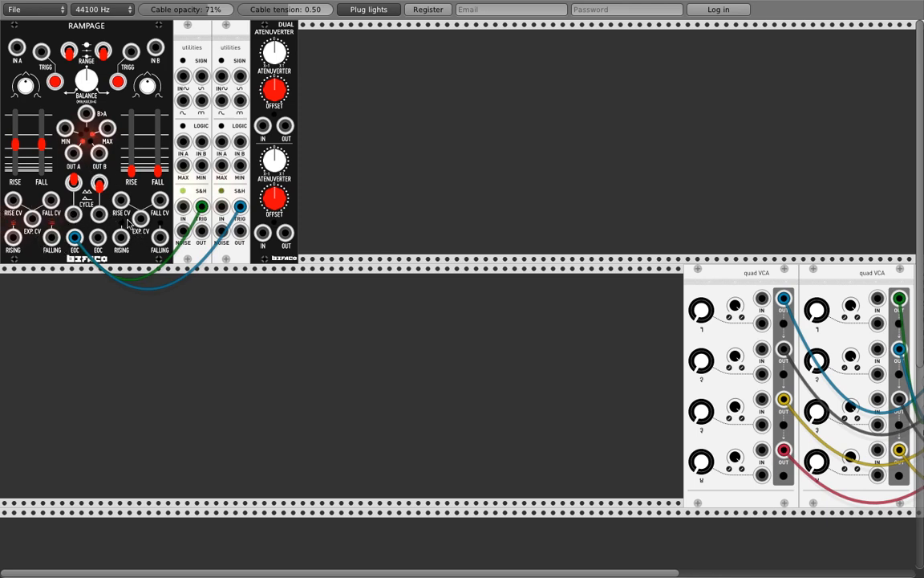
Step: Route both S&H outputs through the Dual Atenuverter into Rampage RISE and FALL CV, turning up both amounts
drag(240, 232, 263, 126)
drag(240, 232, 262, 233)
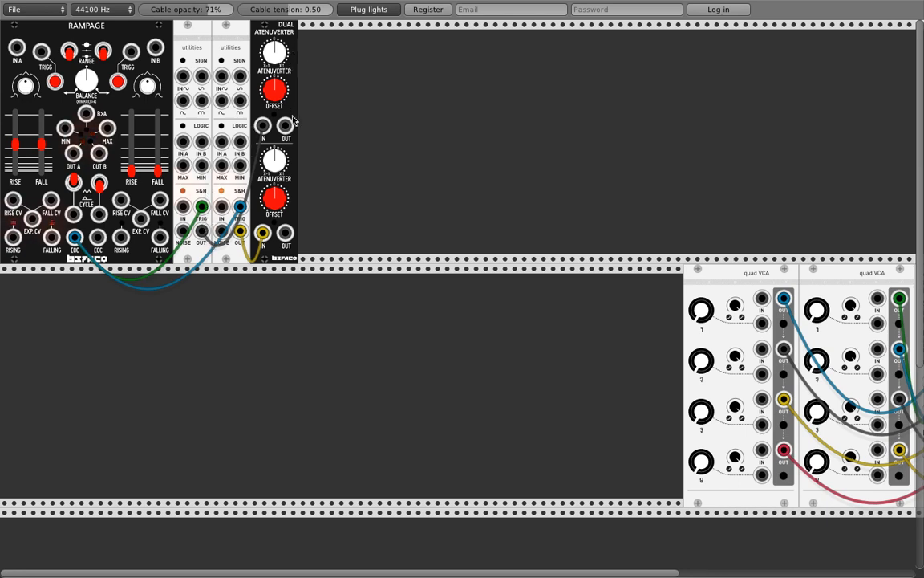
drag(285, 125, 13, 201)
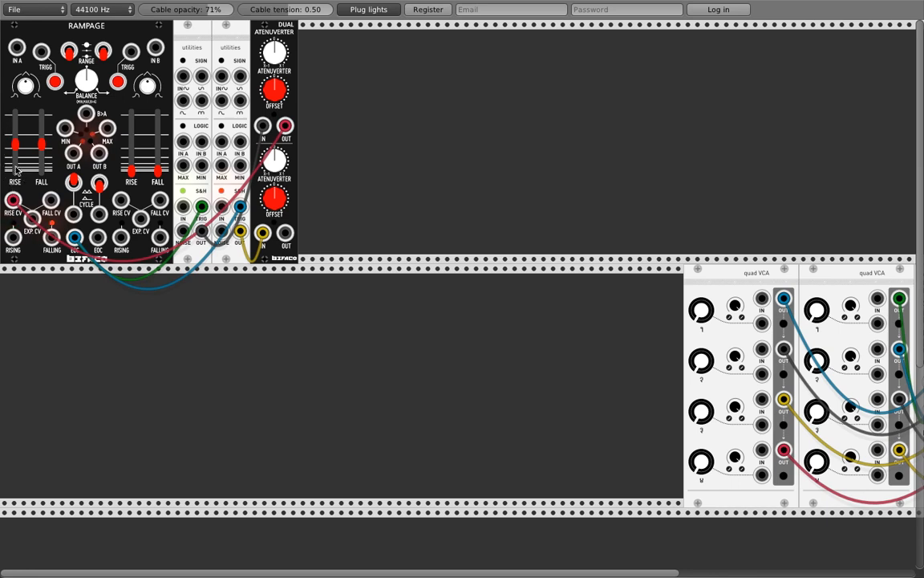
drag(285, 233, 51, 200)
drag(263, 63, 250, 42)
drag(277, 168, 277, 166)
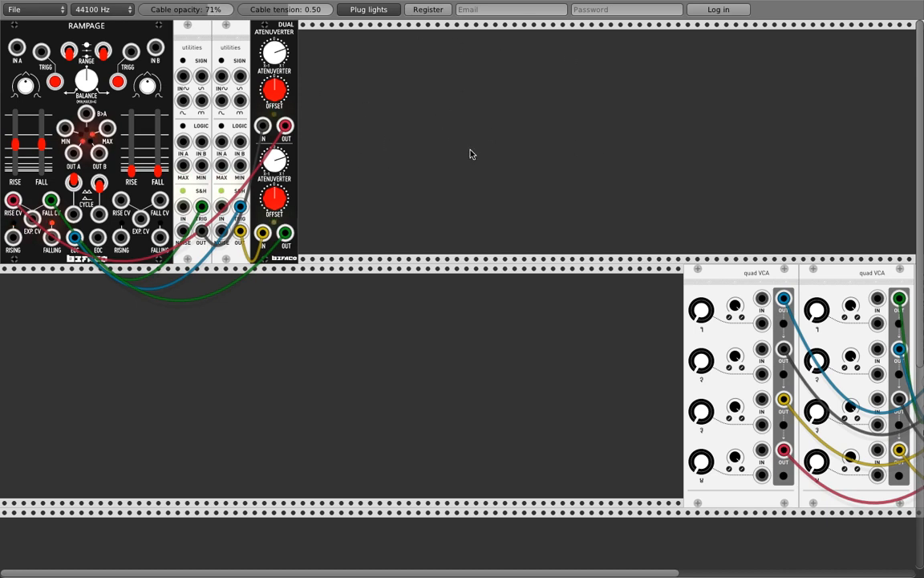
Step: Add a Fundamental VCO-1 and position it right of the Dual Atenuverter
right_click(385, 69)
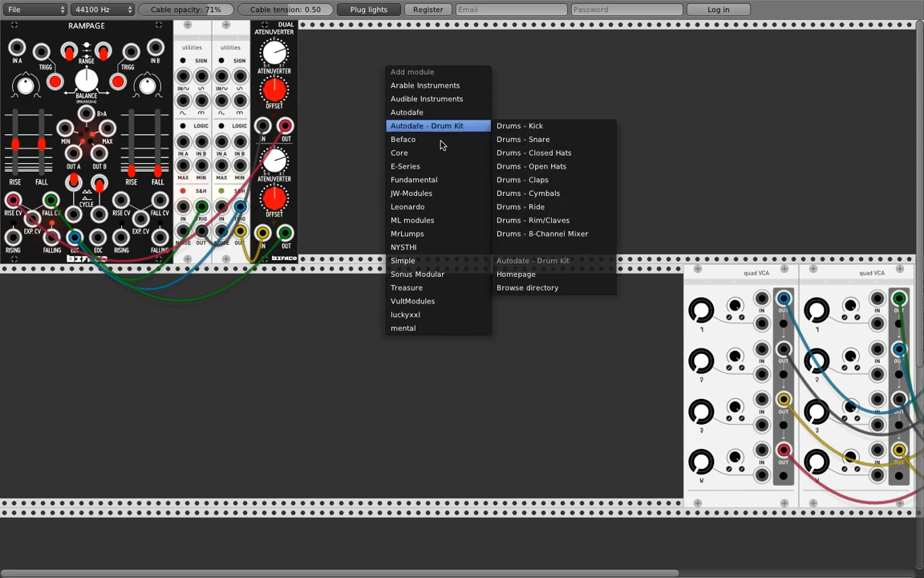
mouse_move(438, 180)
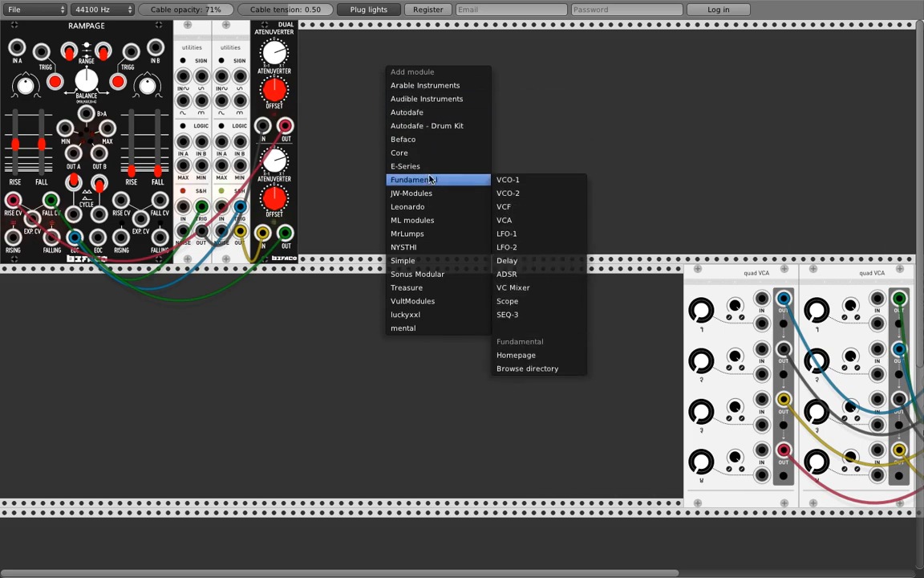
click(505, 180)
drag(400, 38, 548, 45)
right_click(326, 44)
click(453, 34)
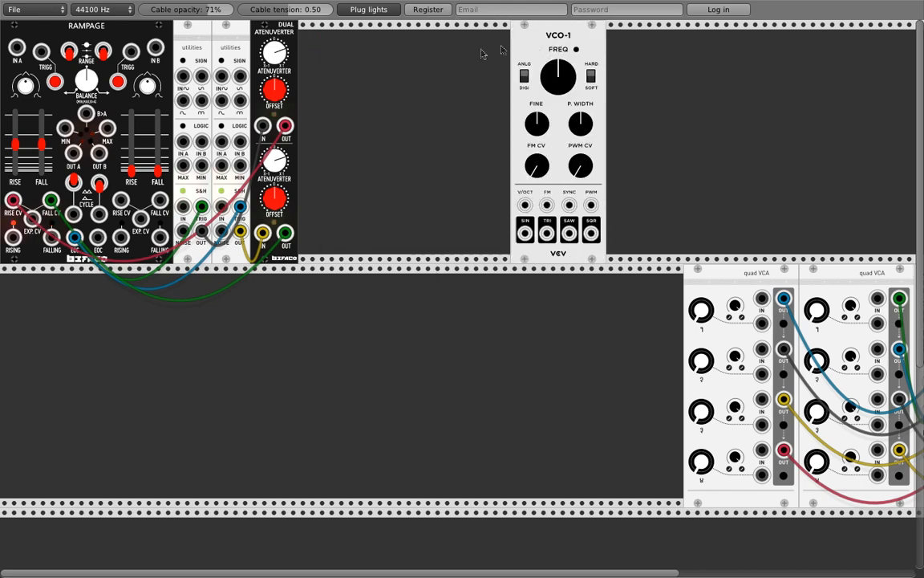
Step: Duplicate a Utilities module with Ctrl+D and move the copy further right
right_click(331, 58)
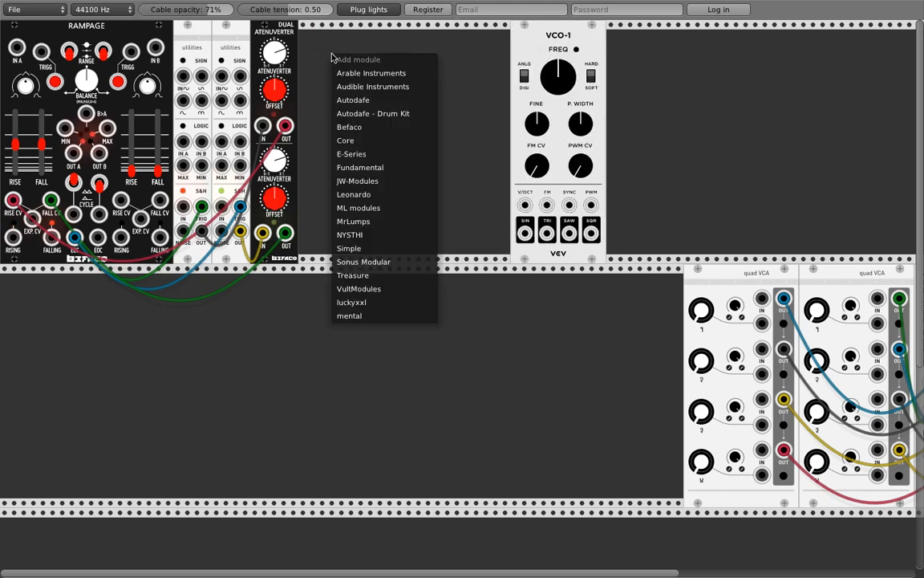
click(229, 47)
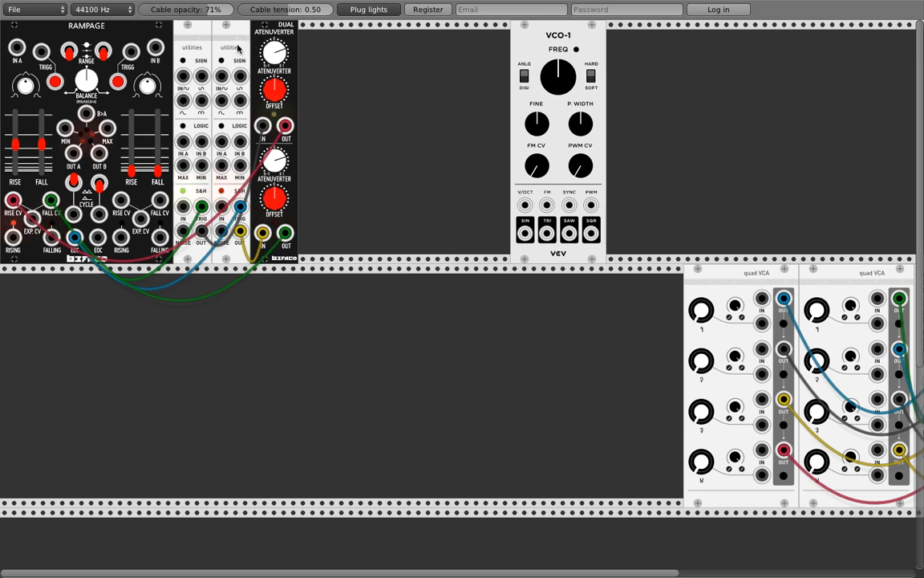
key(ctrl+d)
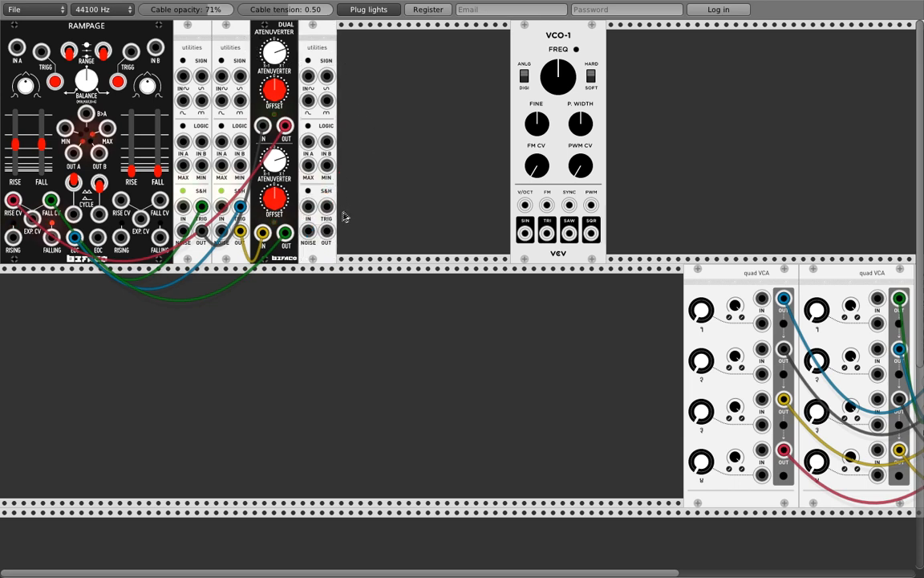
drag(315, 50, 373, 53)
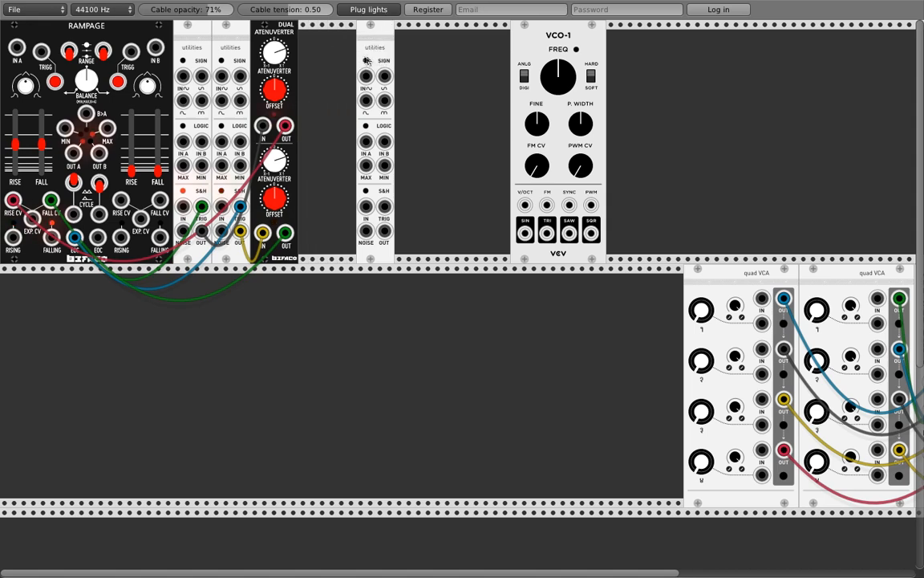
Step: Add an Audible Instruments Bernoulli Gate to the upper row
right_click(309, 48)
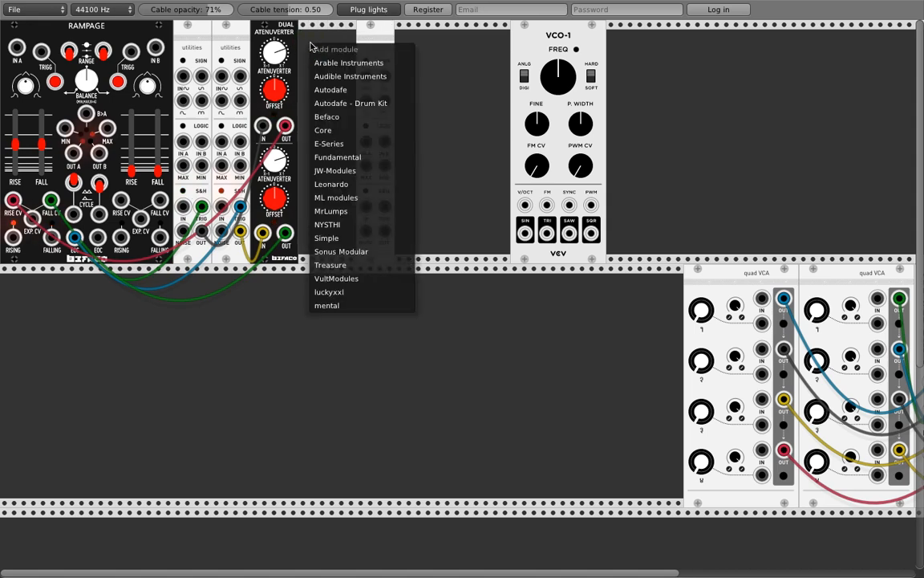
mouse_move(326, 78)
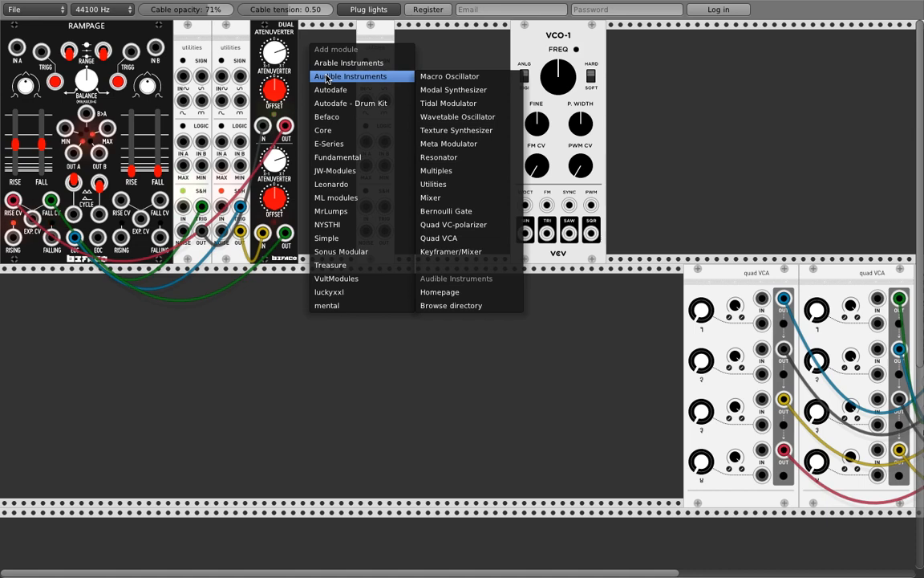
click(452, 214)
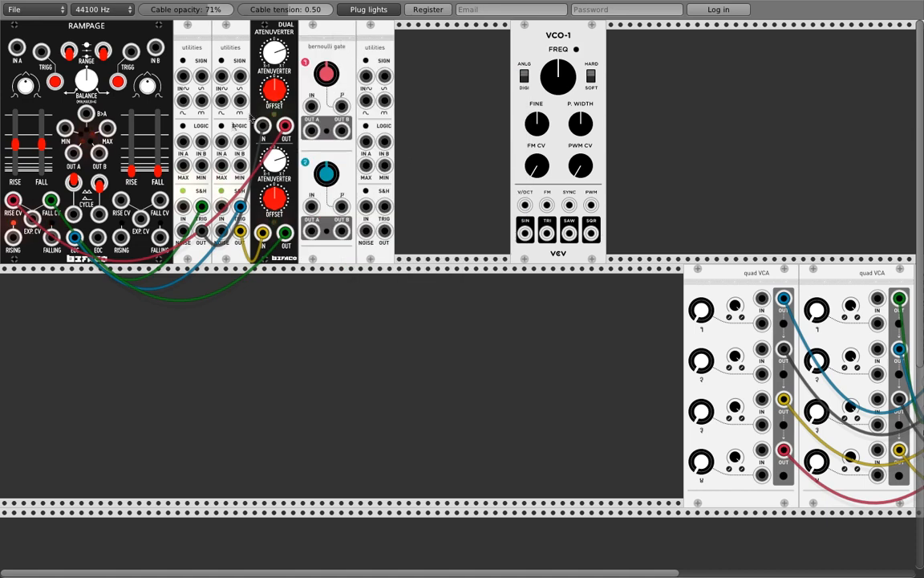
Step: Patch Rampage EOC into the Bernoulli Gate input and Bernoulli OUT A into the third Utilities S&H
drag(311, 105, 81, 239)
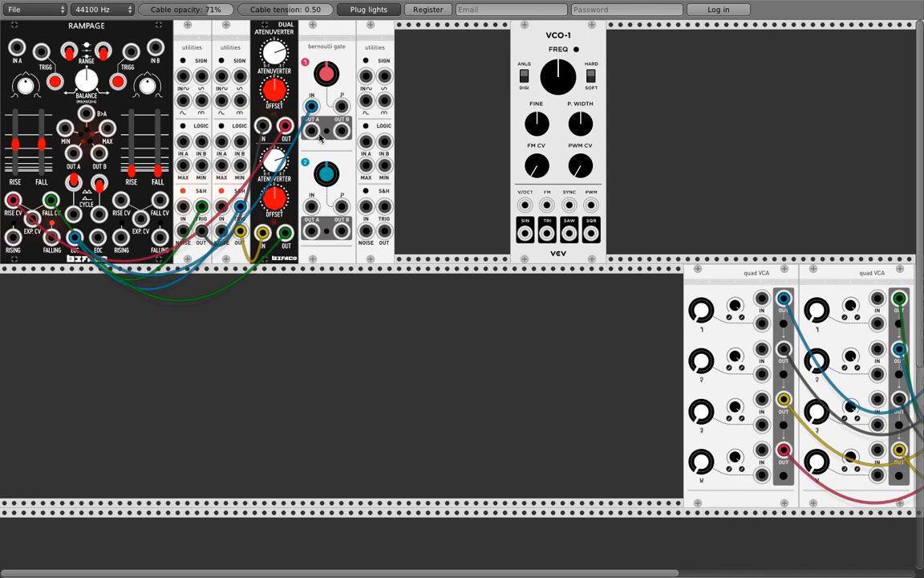
drag(313, 135, 377, 160)
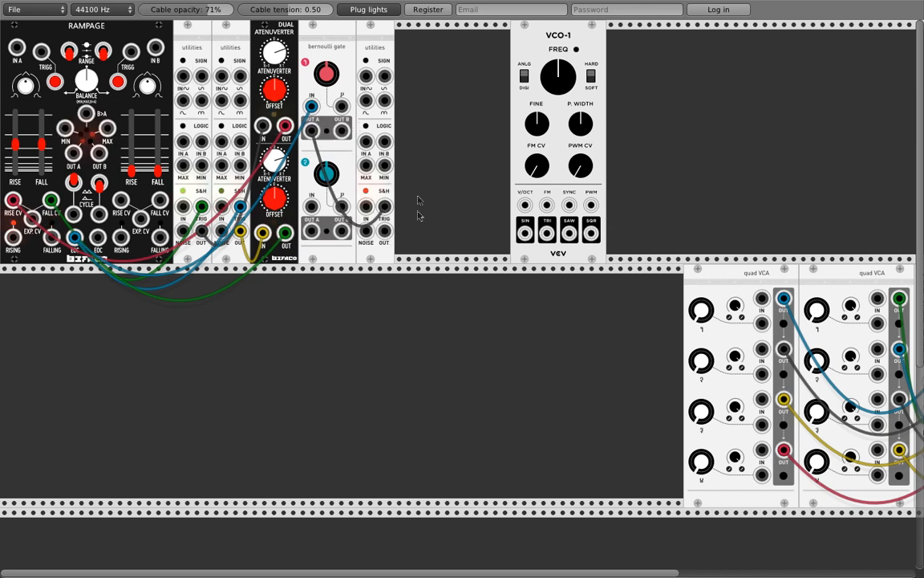
right_click(414, 97)
Step: Duplicate the Dual Atenuverter, feed it the third Utilities S&H output, and move VCO-1 right
mouse_move(433, 287)
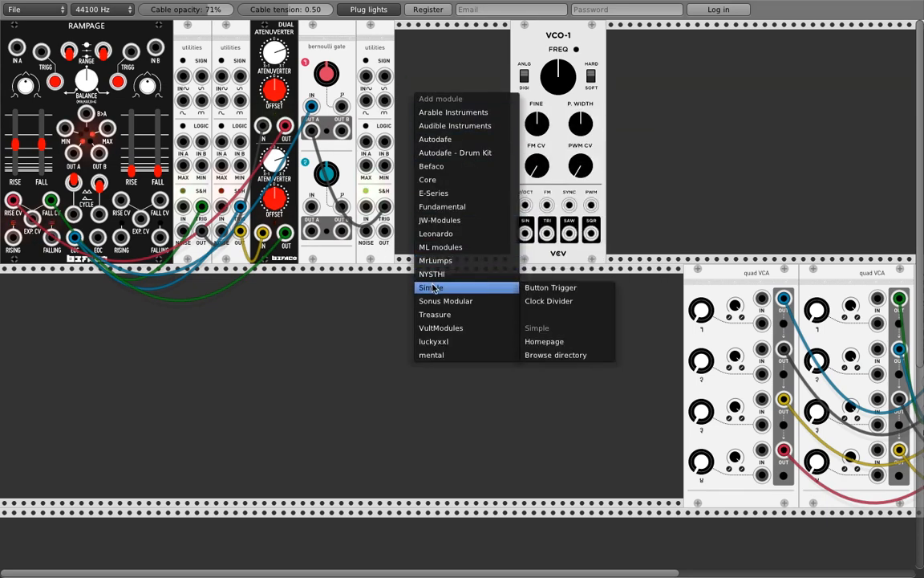
click(422, 58)
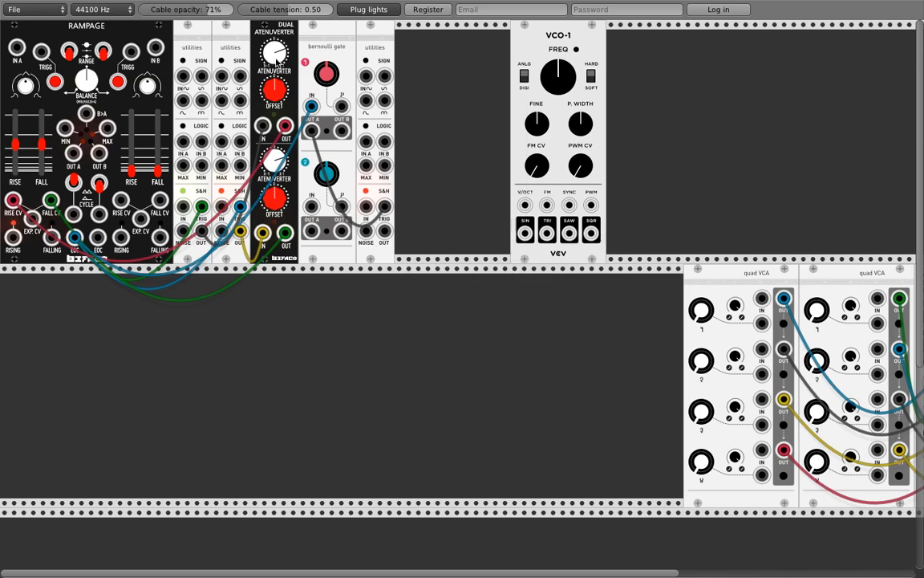
key(ctrl+d)
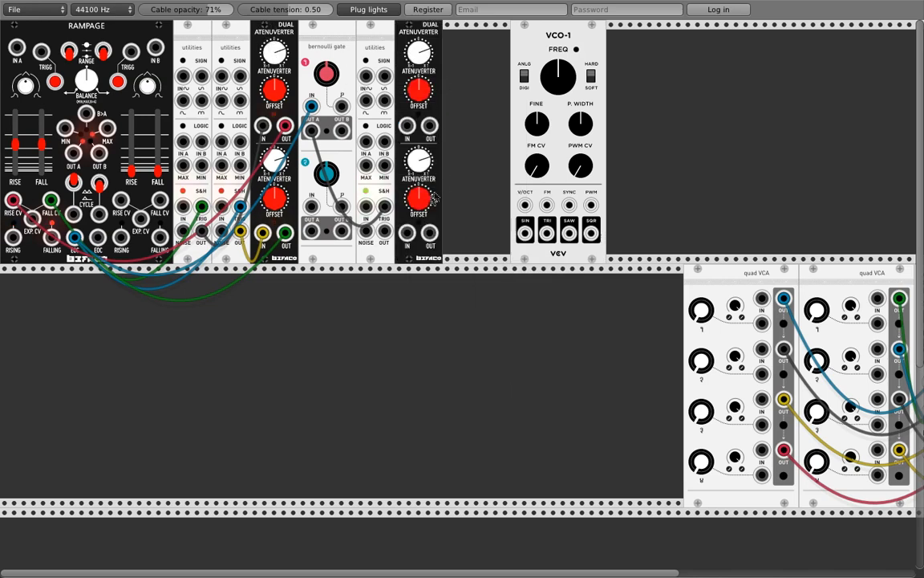
drag(385, 232, 408, 233)
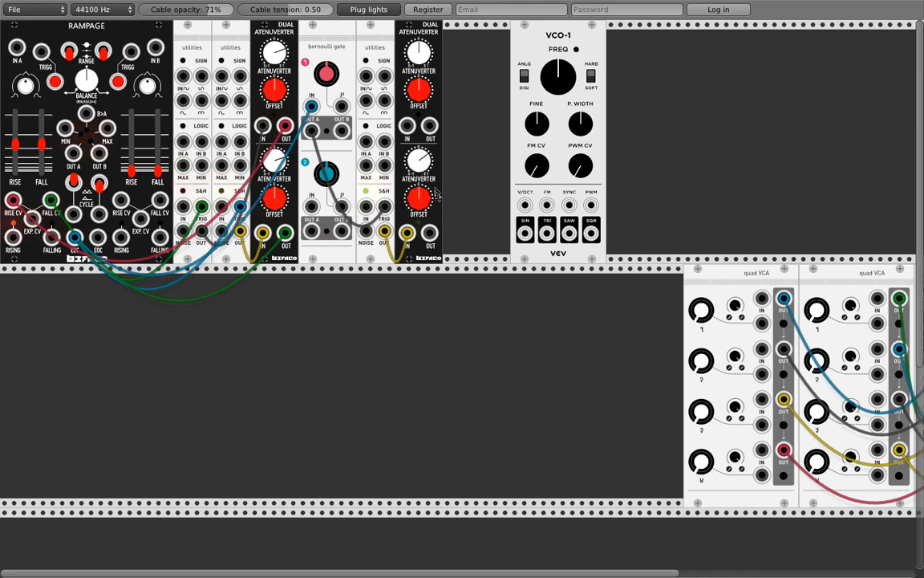
drag(546, 37, 620, 44)
Step: Add an ML Modules Quantum quantizer and enable six notes in its scale
right_click(459, 56)
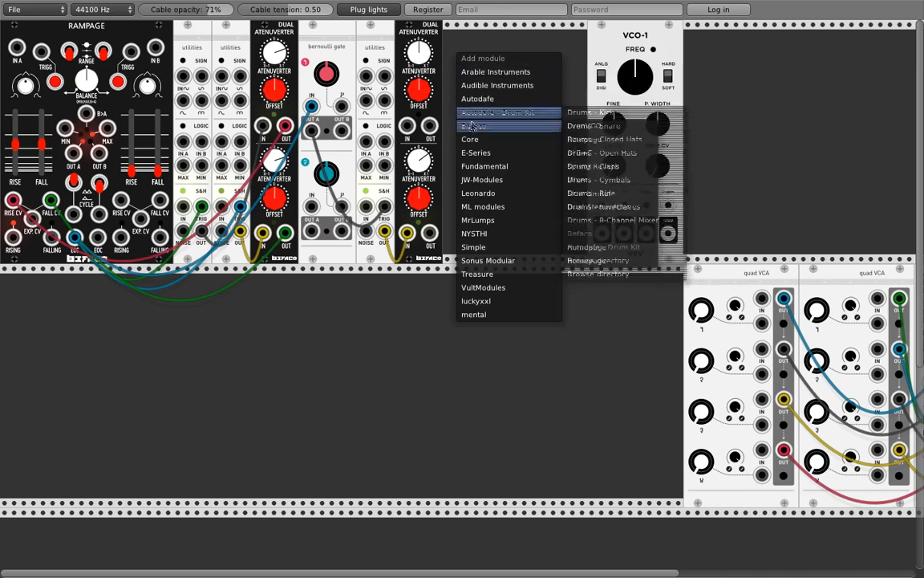
mouse_move(474, 185)
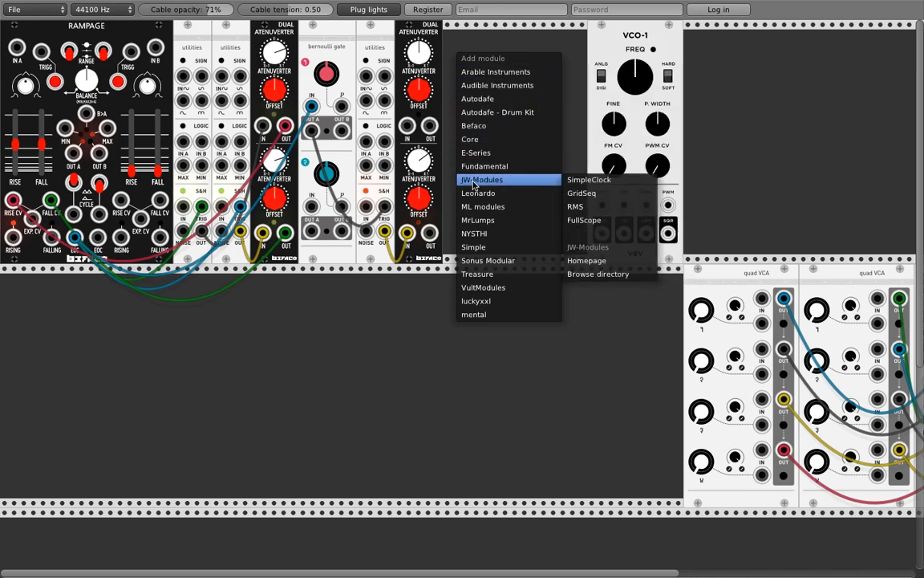
mouse_move(481, 207)
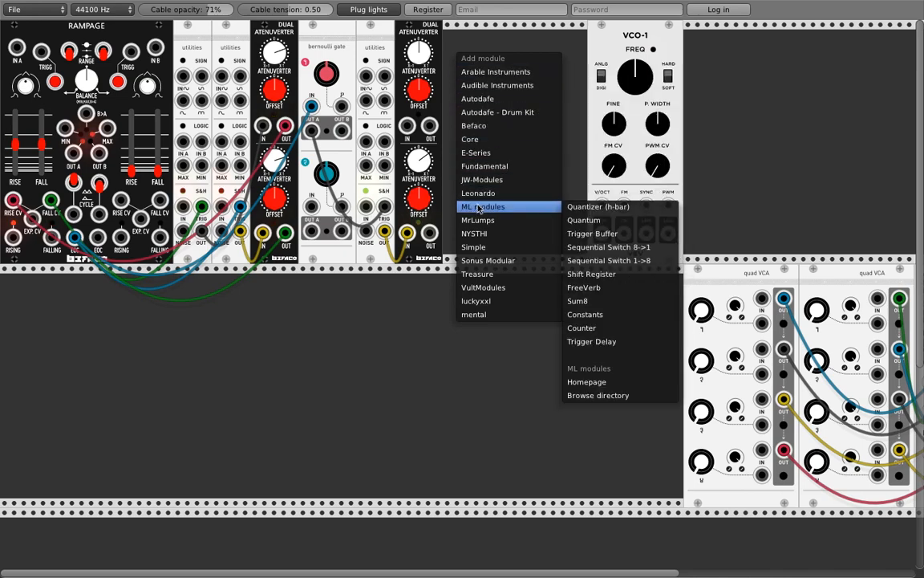
click(583, 221)
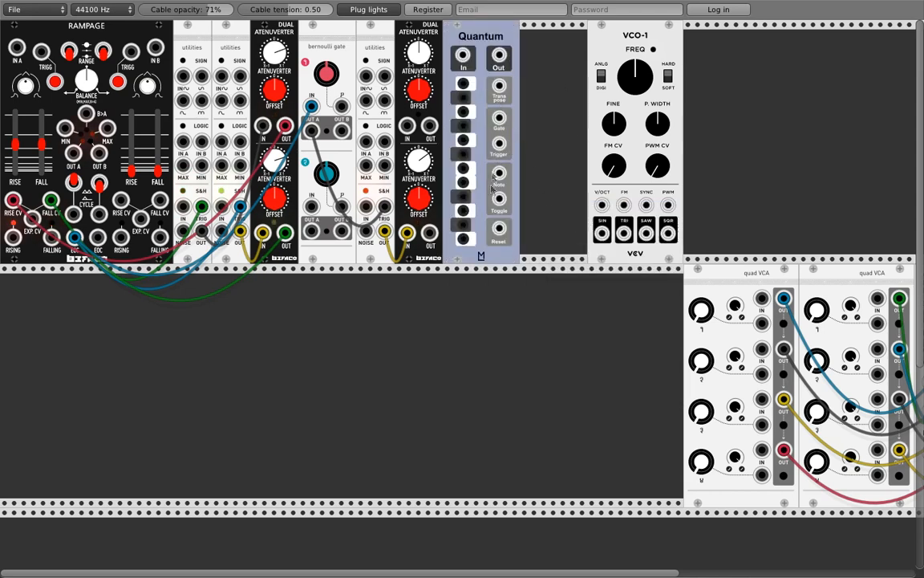
click(463, 239)
click(464, 208)
click(464, 195)
click(465, 168)
click(465, 126)
click(464, 97)
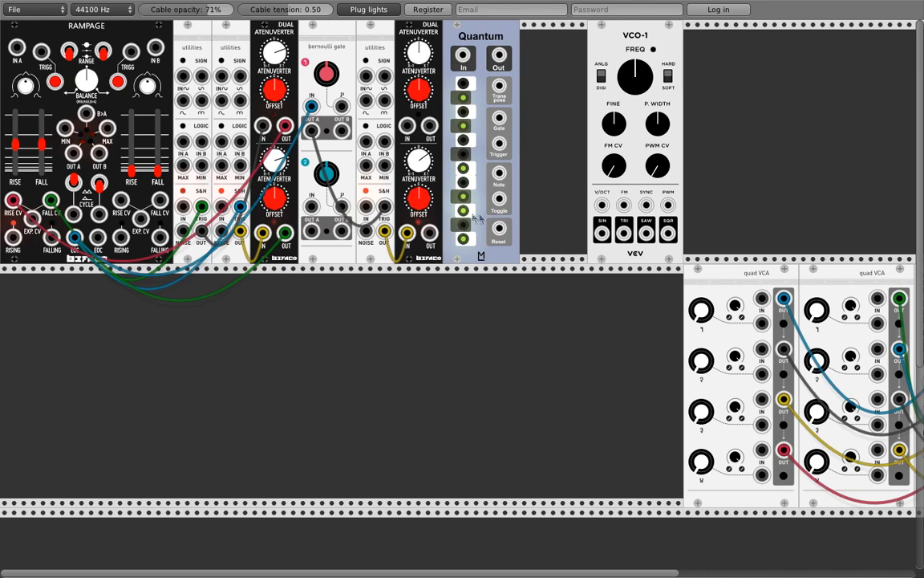
Step: Patch atenuverter OUT to Quantum In, Quantum Out to VCO-1 V/OCT, and VCO-1 SIN to the quad VCA
drag(429, 233, 463, 56)
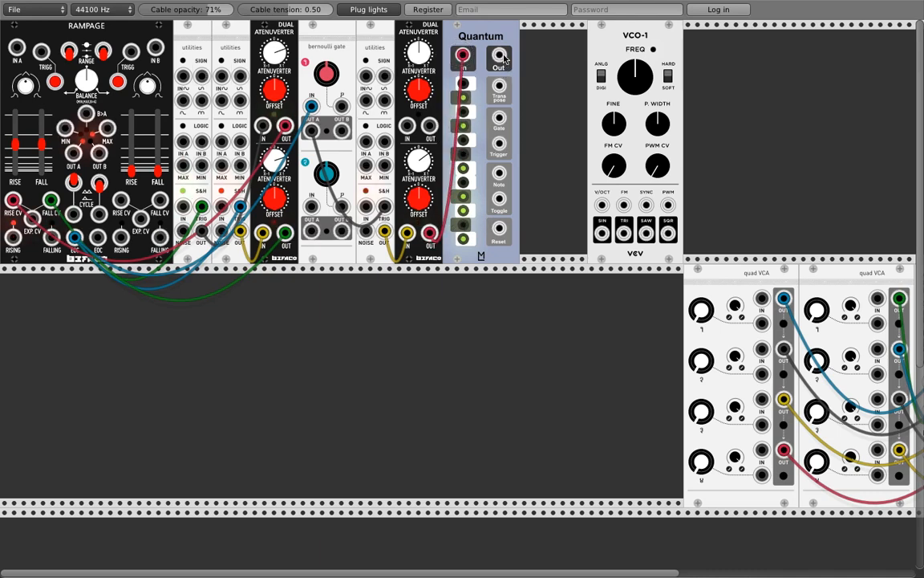
drag(500, 56, 601, 206)
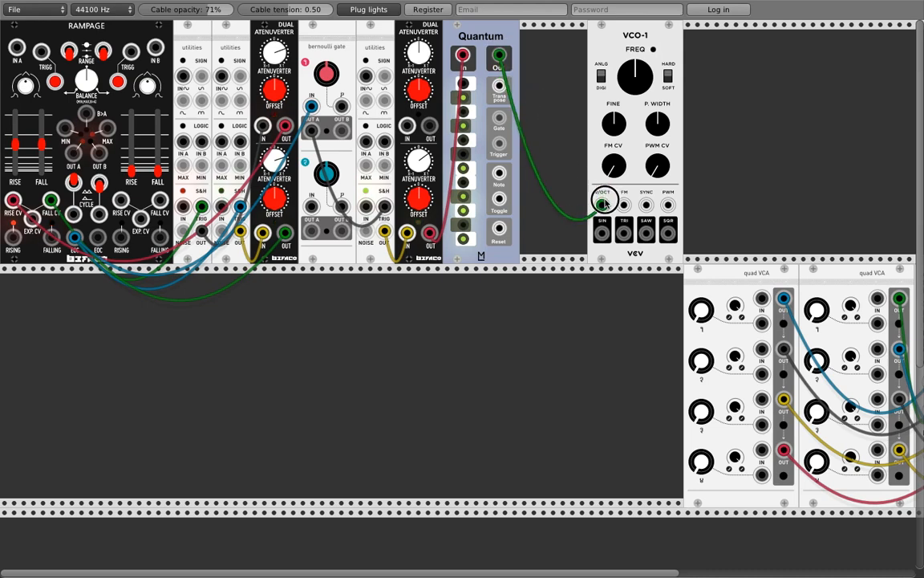
drag(602, 233, 700, 301)
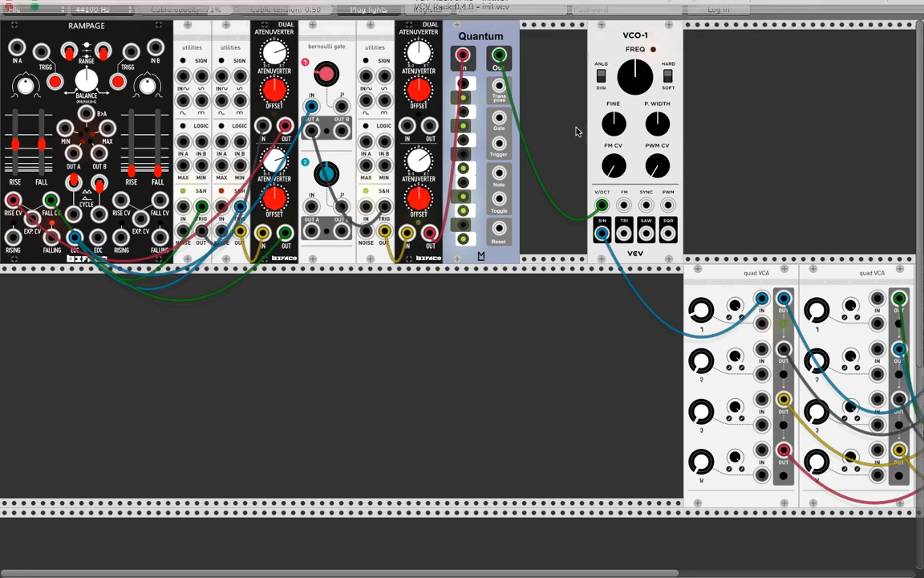
Step: Move VCO-1 further right along the rack to free space
drag(599, 56, 639, 53)
drag(512, 35, 499, 38)
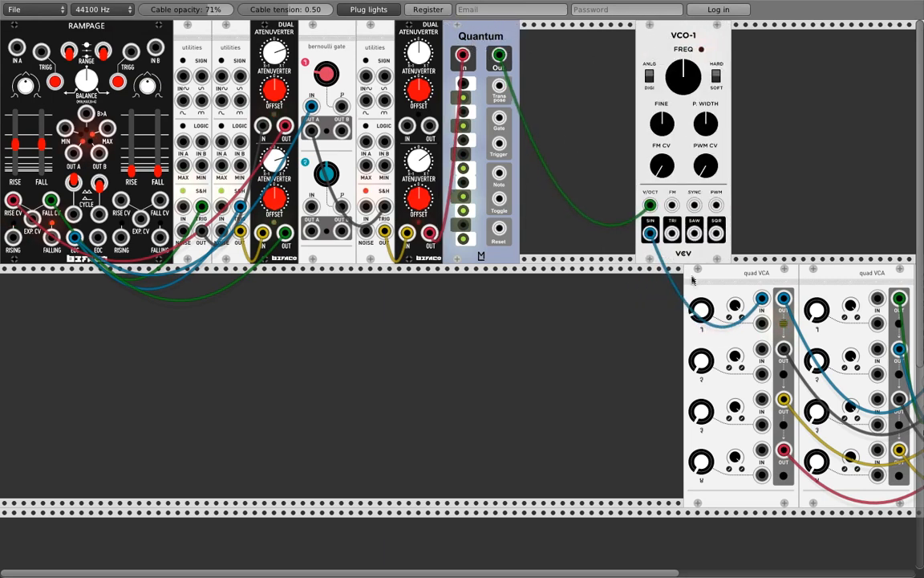
drag(687, 91, 832, 91)
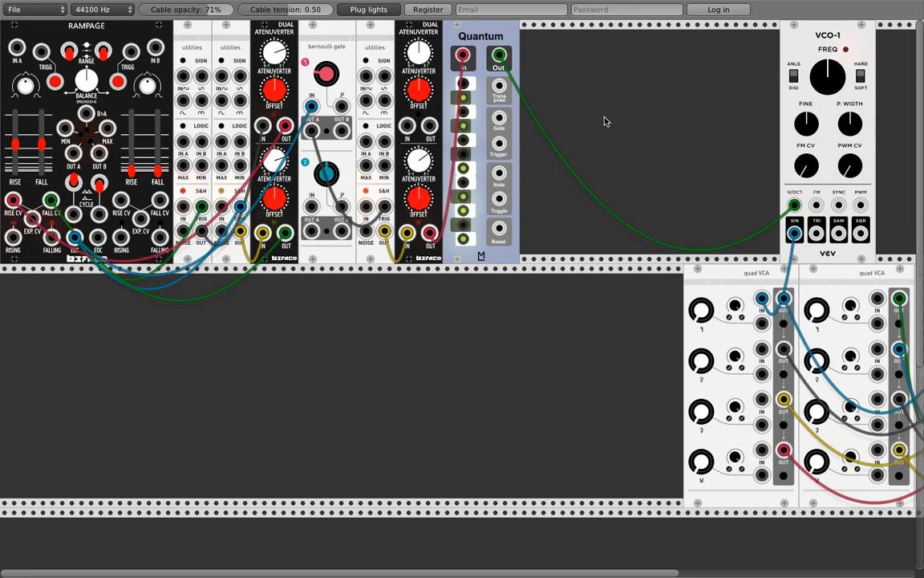
Step: Add an ML Modules Sequential Switch 1->8 beside Quantum
right_click(560, 58)
mouse_move(598, 192)
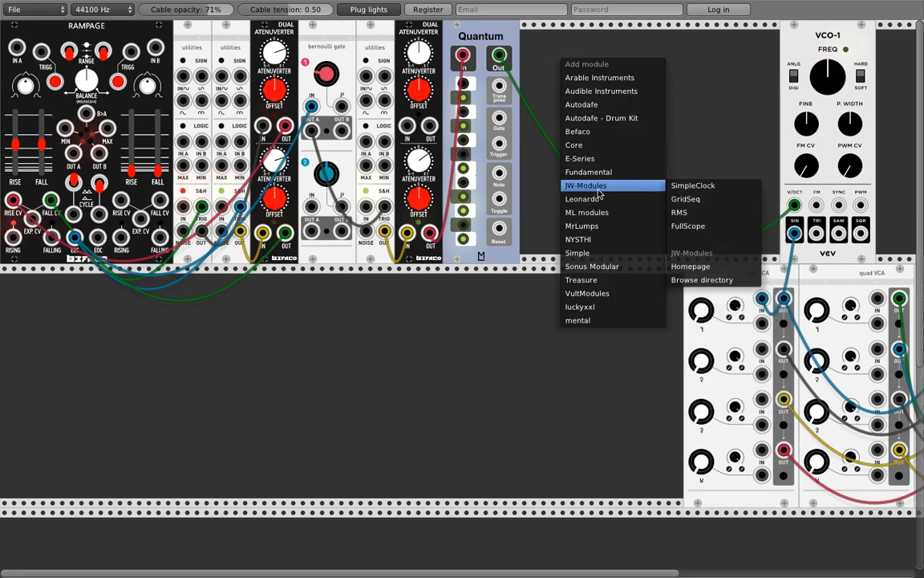
mouse_move(594, 217)
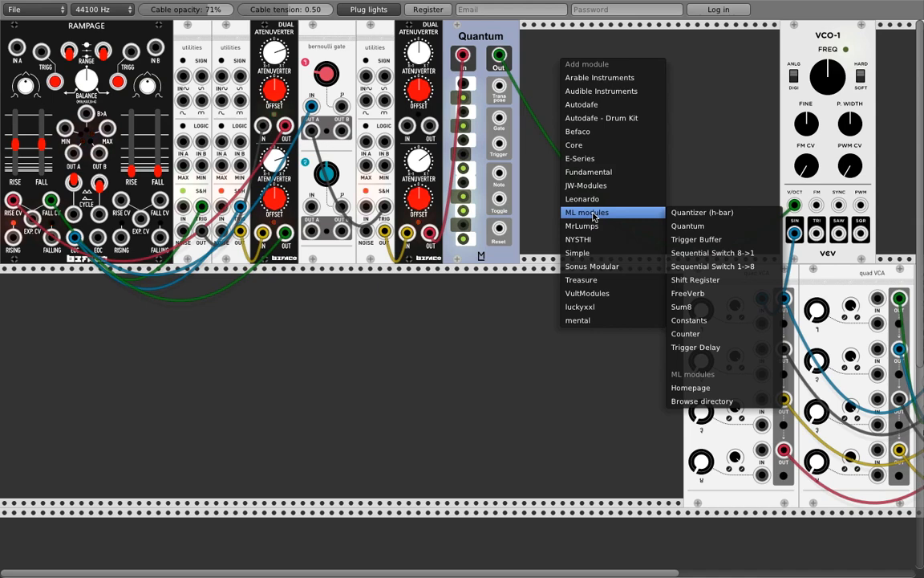
click(650, 266)
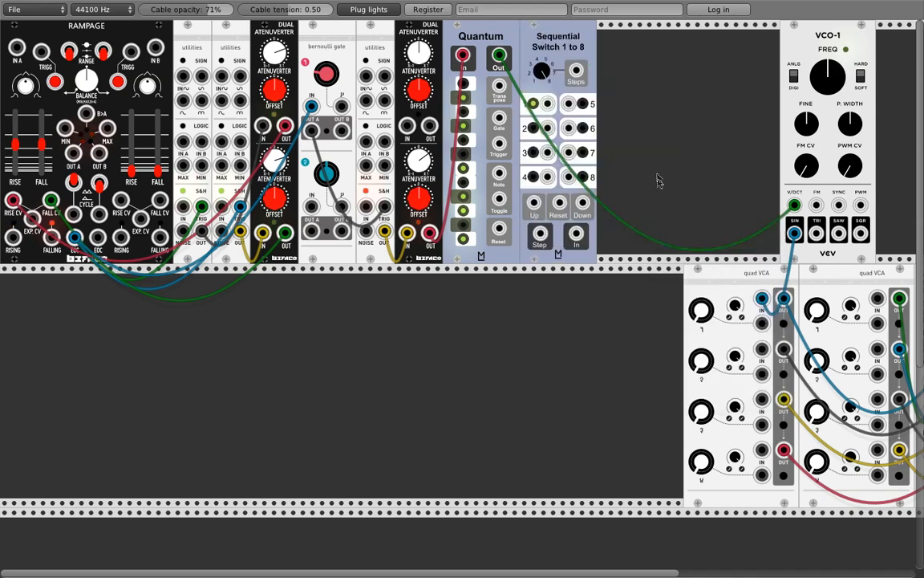
Step: Add a Sequential Switch 8->1 next to the first switch
right_click(638, 123)
mouse_move(660, 275)
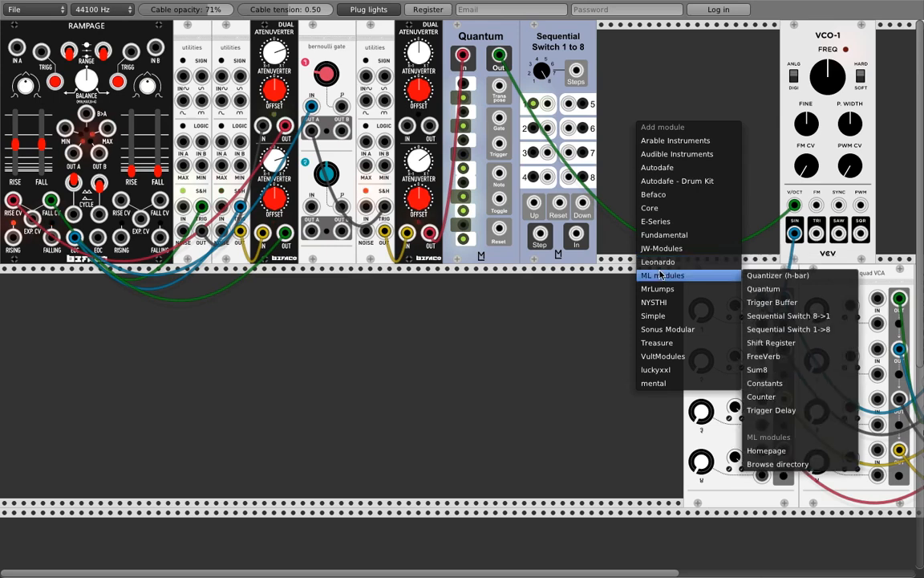
click(782, 315)
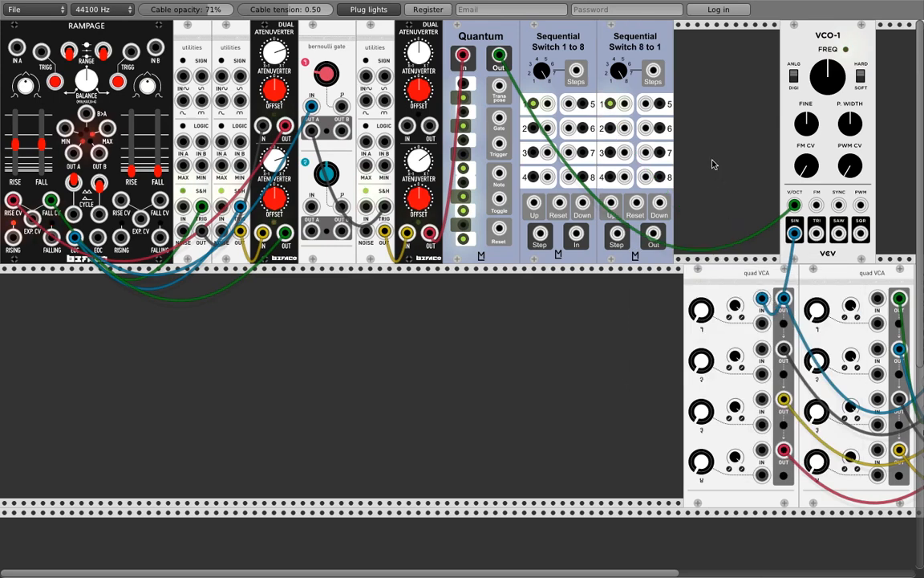
Step: Reroute Quantum's output into Sequential Switch 1->8 In and patch Quantum Gate to its Up input
drag(625, 104, 690, 134)
drag(547, 104, 575, 114)
drag(794, 206, 576, 233)
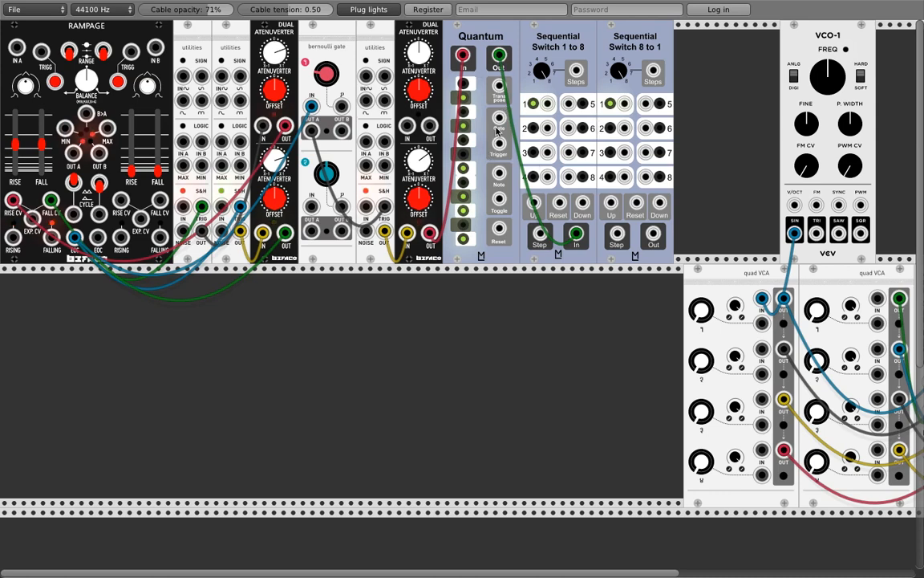
drag(500, 118, 540, 233)
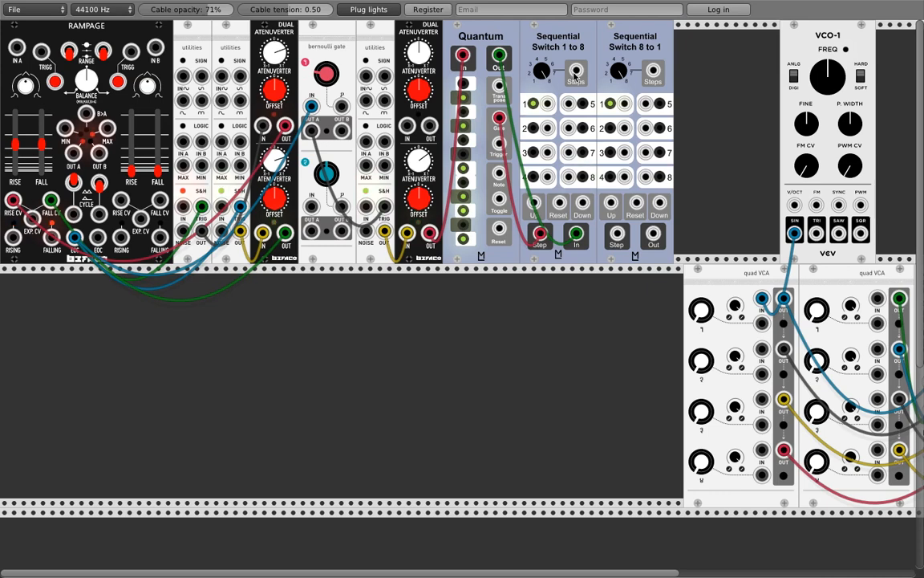
drag(539, 234, 534, 203)
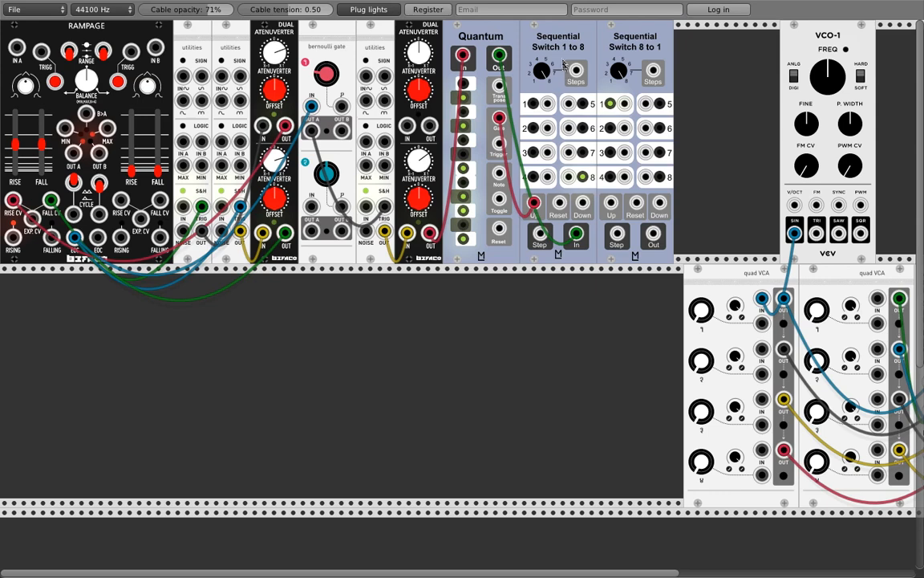
Step: Set Switch 1->8 output mode to Last and link steps 1, 5 and 3 to Switch 8->1
right_click(552, 37)
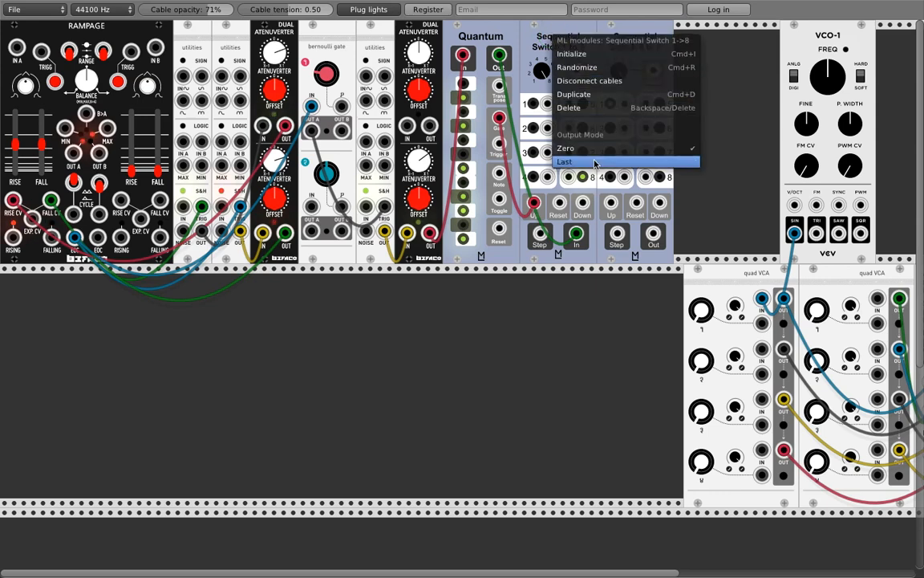
click(544, 147)
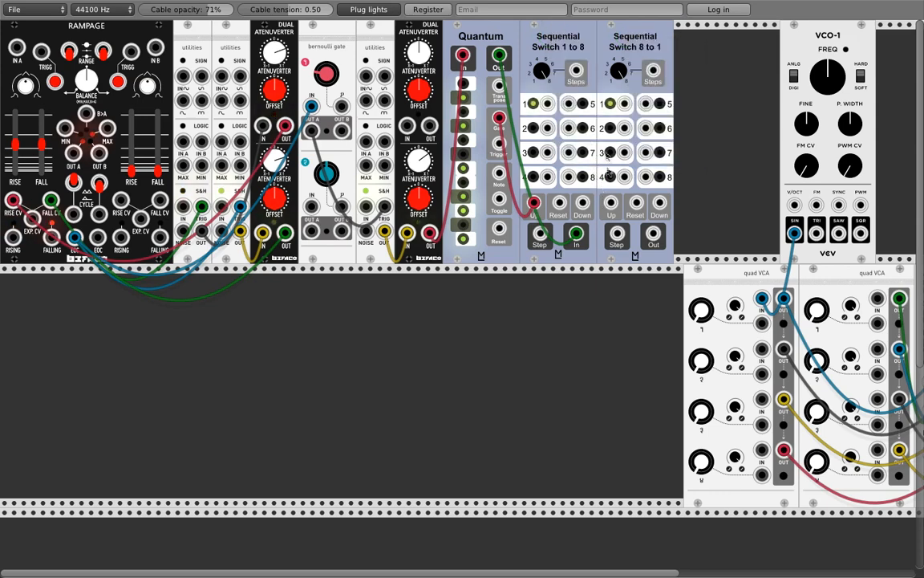
drag(548, 103, 646, 104)
drag(548, 129, 646, 129)
drag(548, 152, 646, 153)
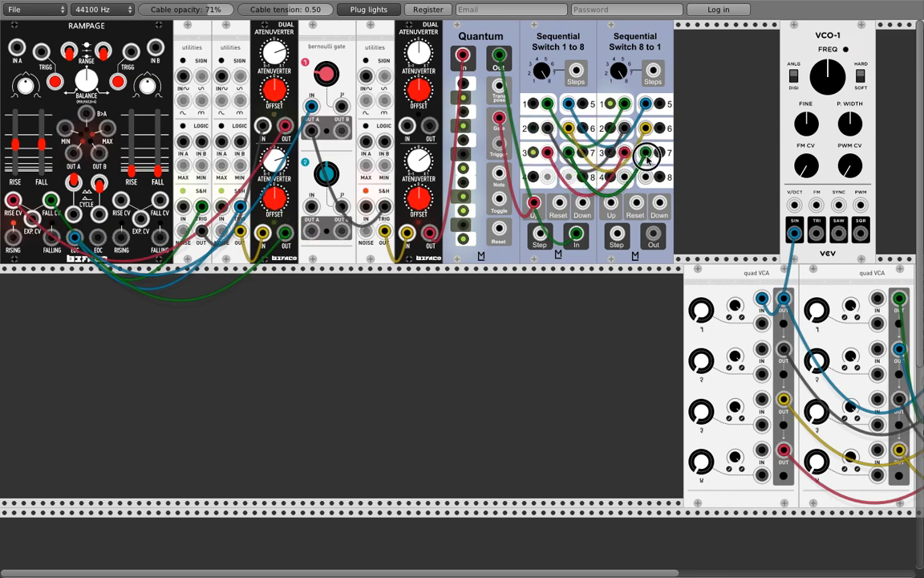
Step: Link step 7, send Switch 8->1 Out to VCO-1 pitch, and clock its Step from Bernoulli
drag(549, 177, 625, 176)
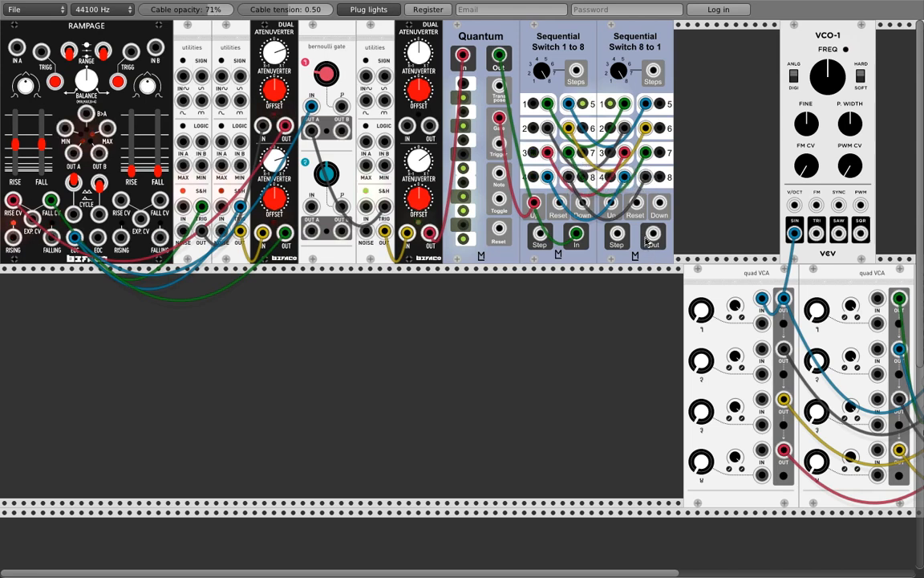
drag(654, 234, 795, 206)
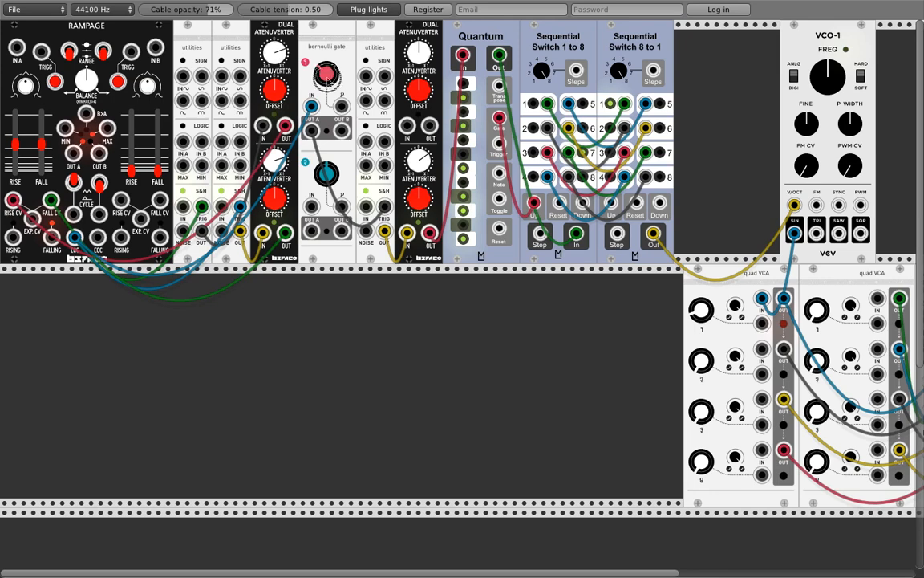
drag(312, 231, 617, 235)
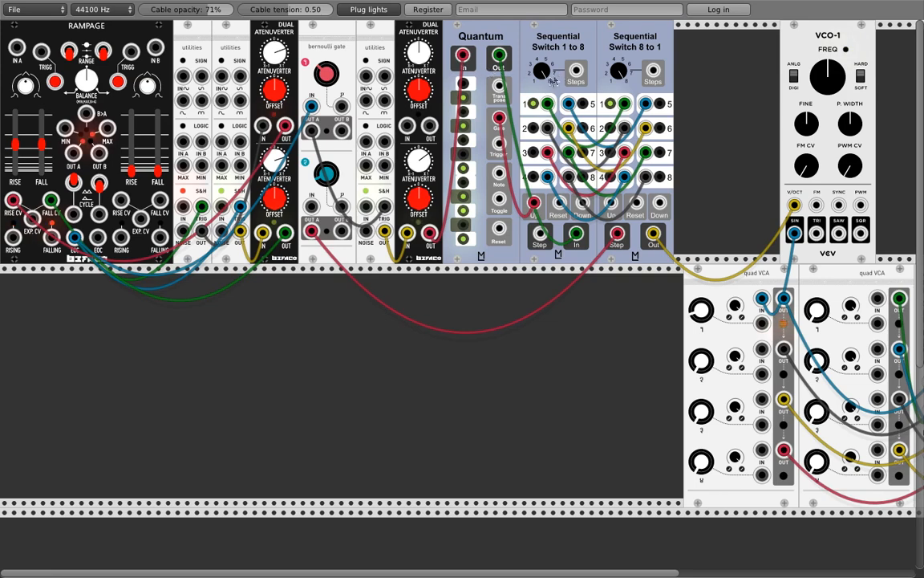
Step: Fire the Bernoulli gate, move its cable to Switch 8->1 Up, and slide VCO-1 beside the switch
click(326, 76)
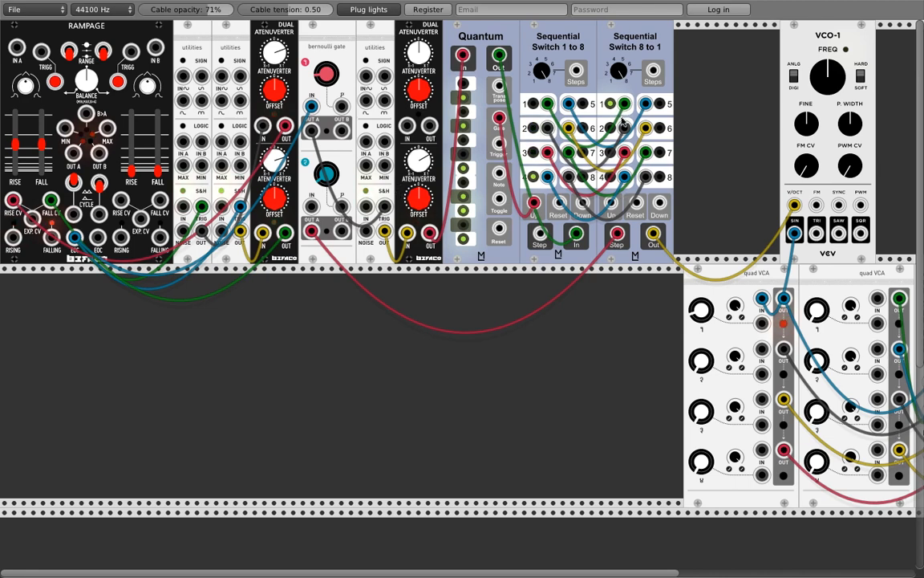
drag(618, 234, 611, 203)
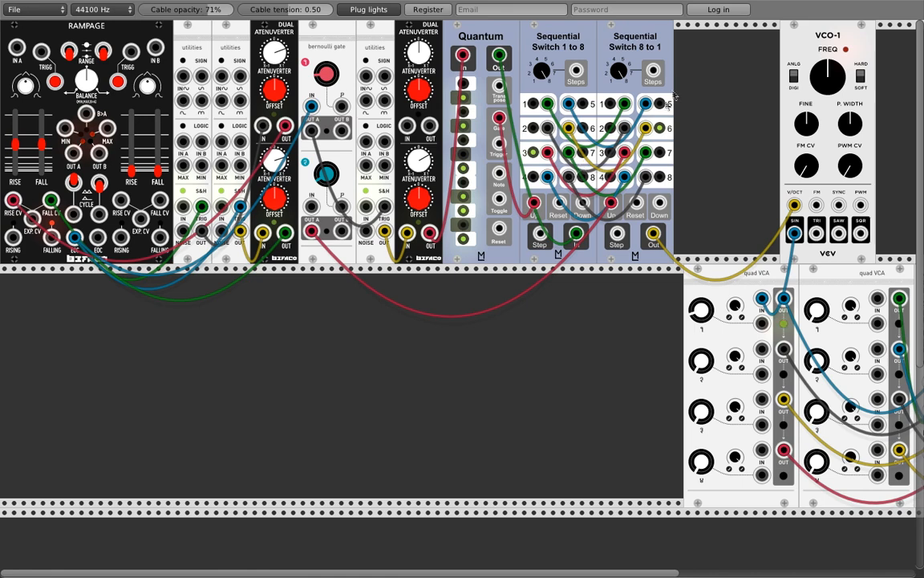
drag(828, 60, 722, 60)
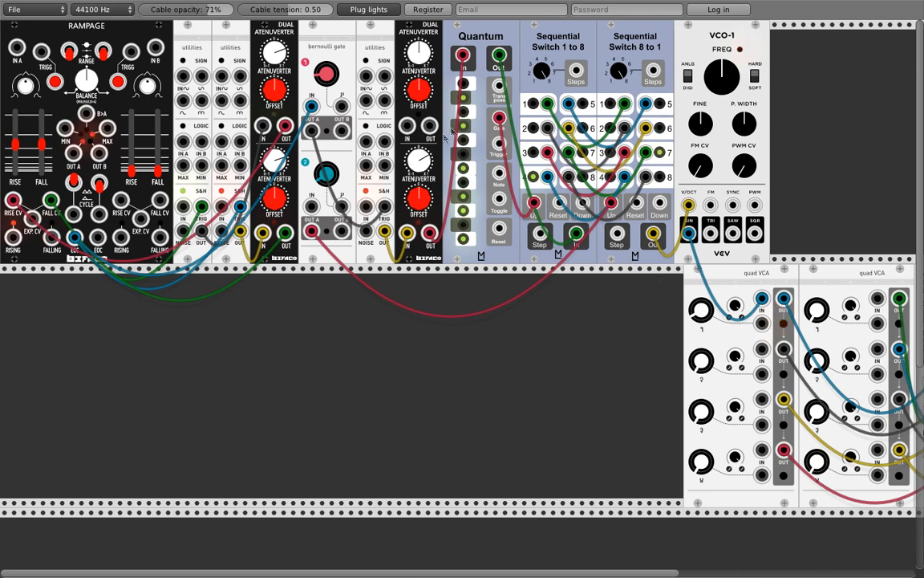
Step: Toggle several note buttons to change Quantum's enabled scale notes
click(463, 199)
click(464, 169)
click(464, 155)
click(464, 140)
click(464, 154)
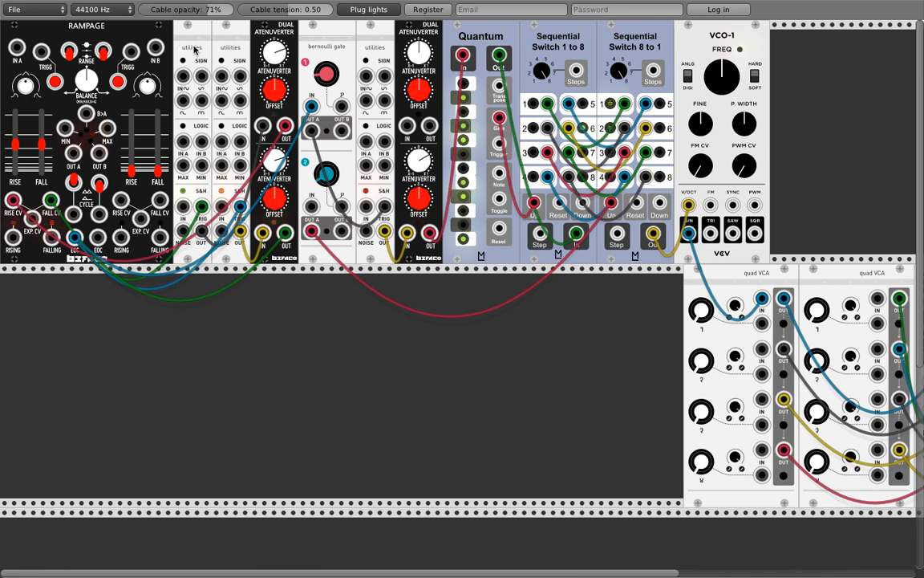
Step: Duplicate the utilities module to the lower row's left and add an ML Shift Register
key(super+d)
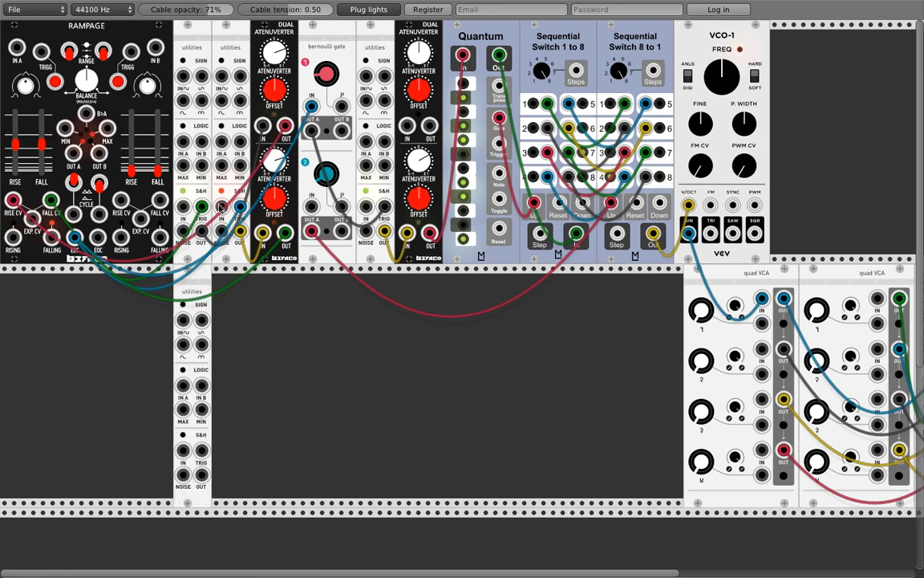
drag(190, 281, 15, 291)
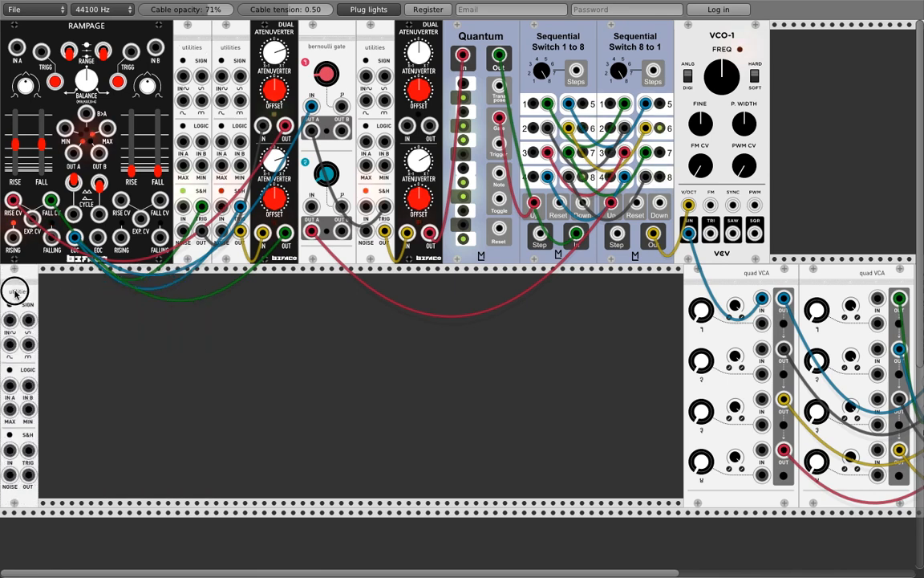
right_click(76, 313)
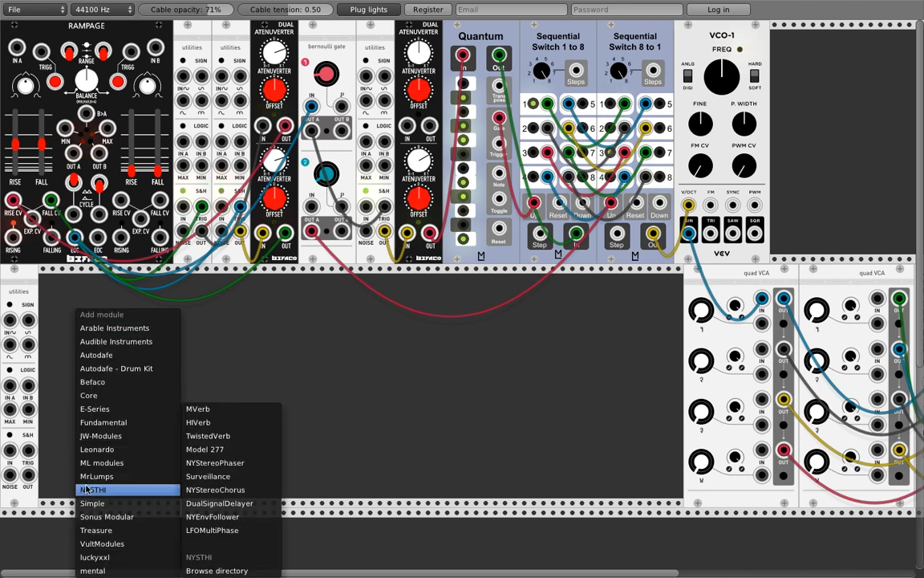
mouse_move(98, 465)
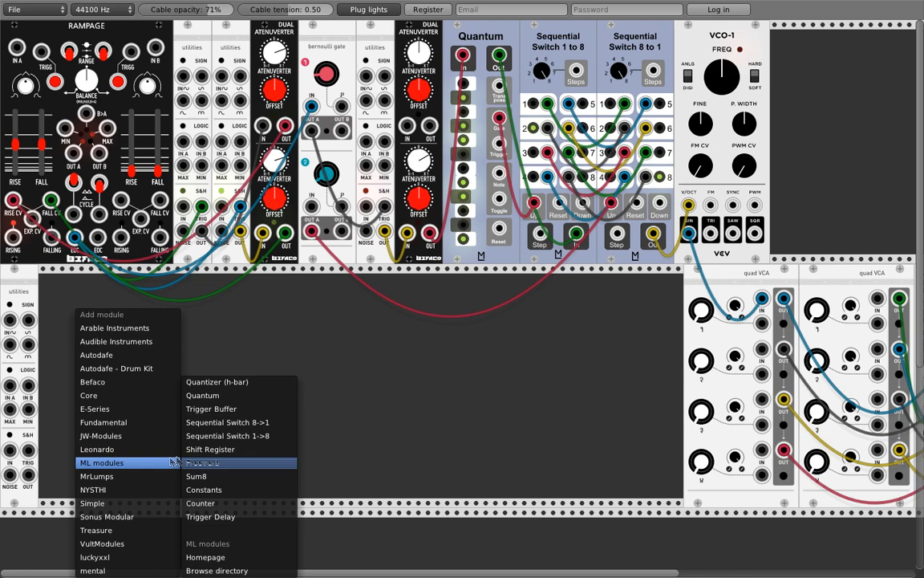
click(200, 449)
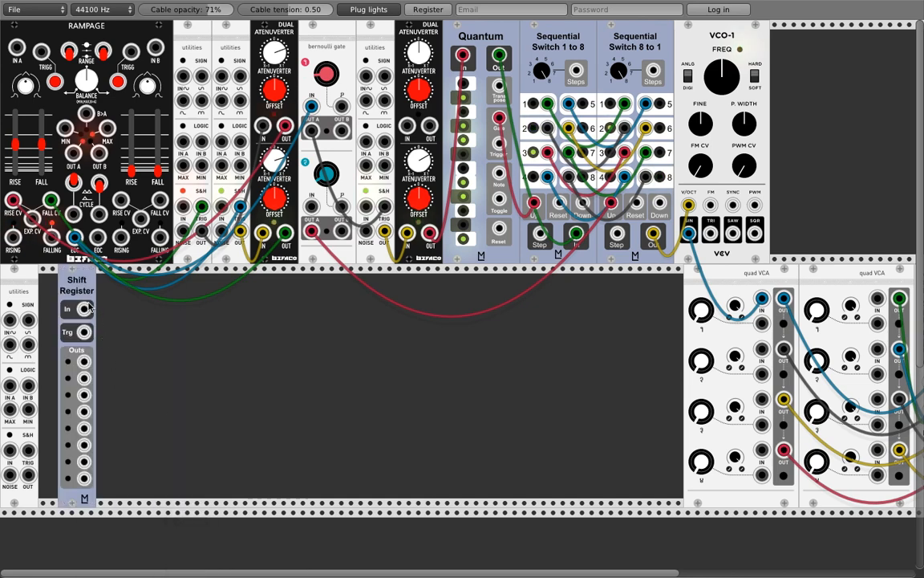
Step: Line up the Shift Register, trigger S&H from Rampage EOC, and feed S&H OUT into the register
drag(90, 307, 60, 315)
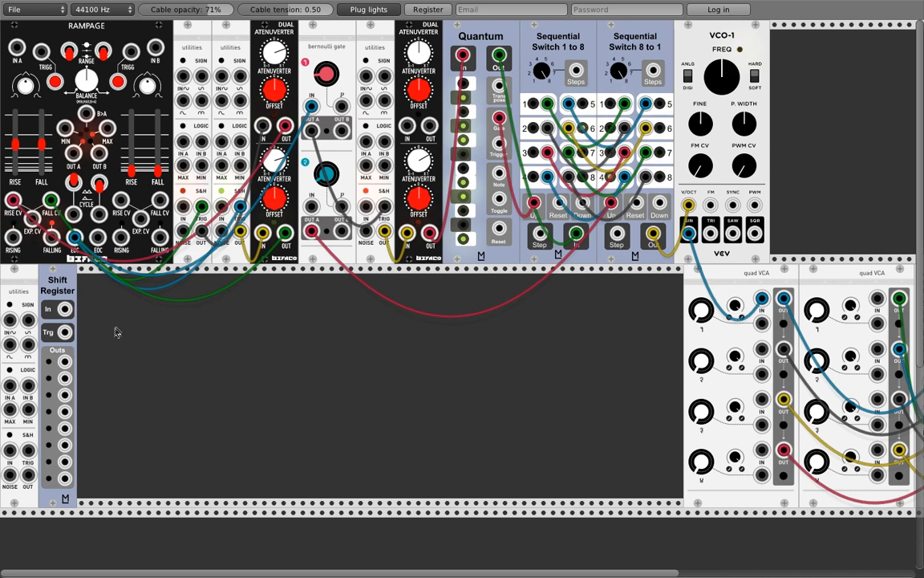
drag(27, 455, 73, 238)
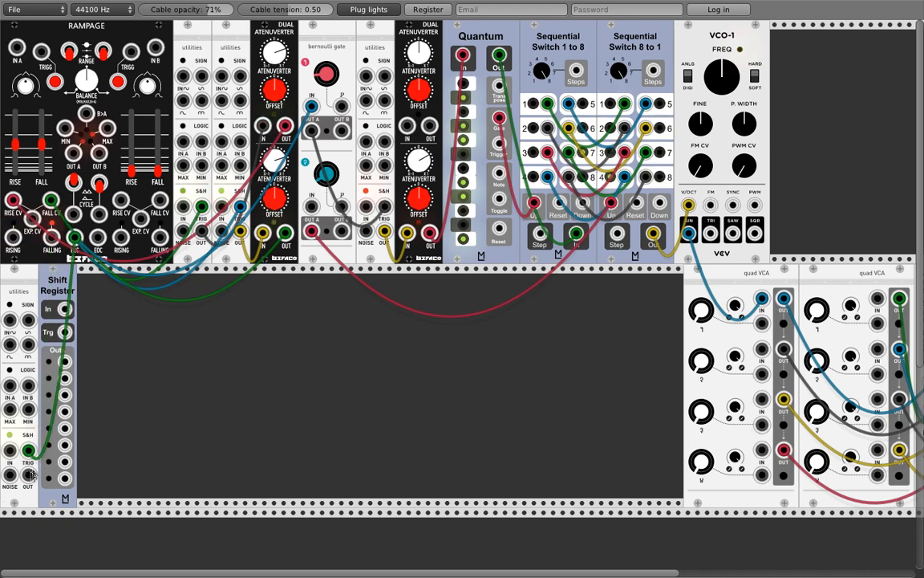
drag(29, 475, 73, 241)
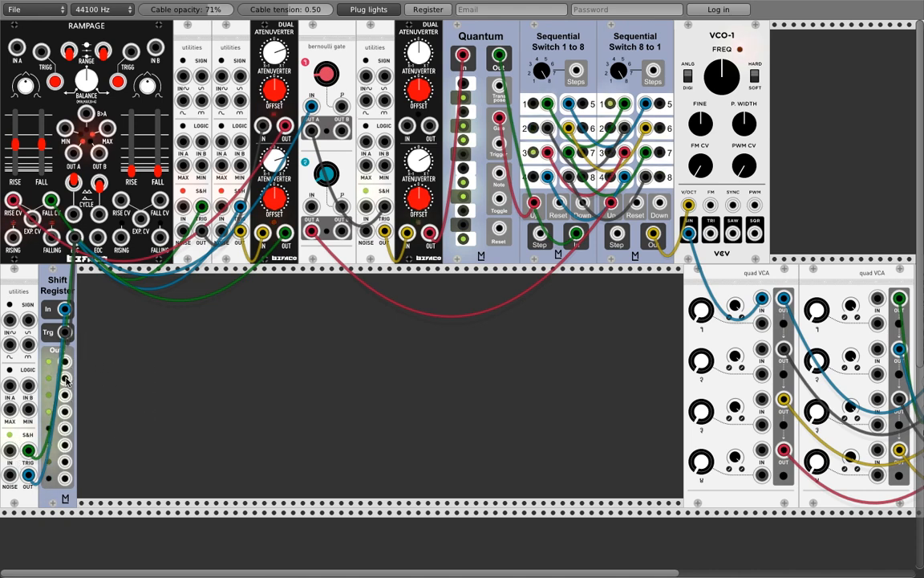
Step: Add an Audible Instruments Modal Synthesizer and cable OUT L and OUT R into quad VCA channels
right_click(132, 309)
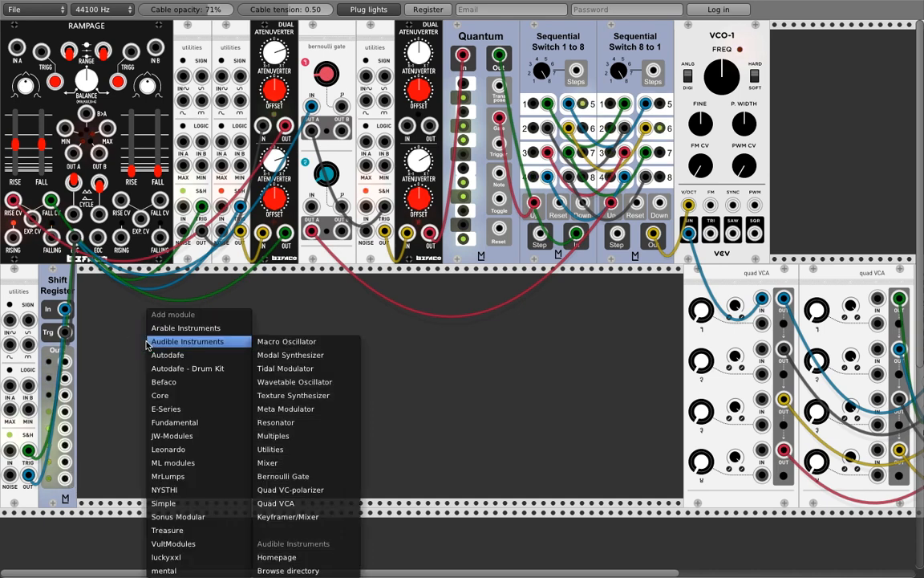
mouse_move(192, 342)
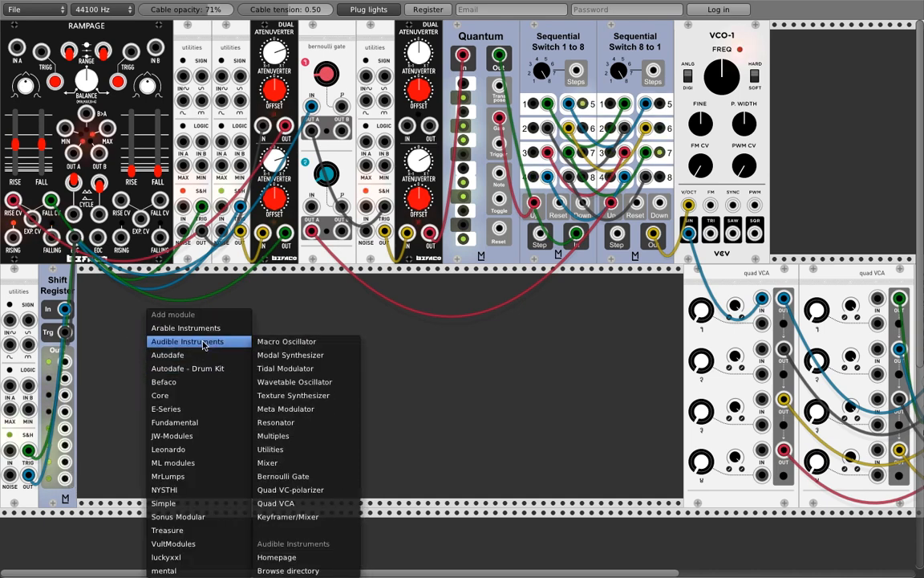
click(319, 357)
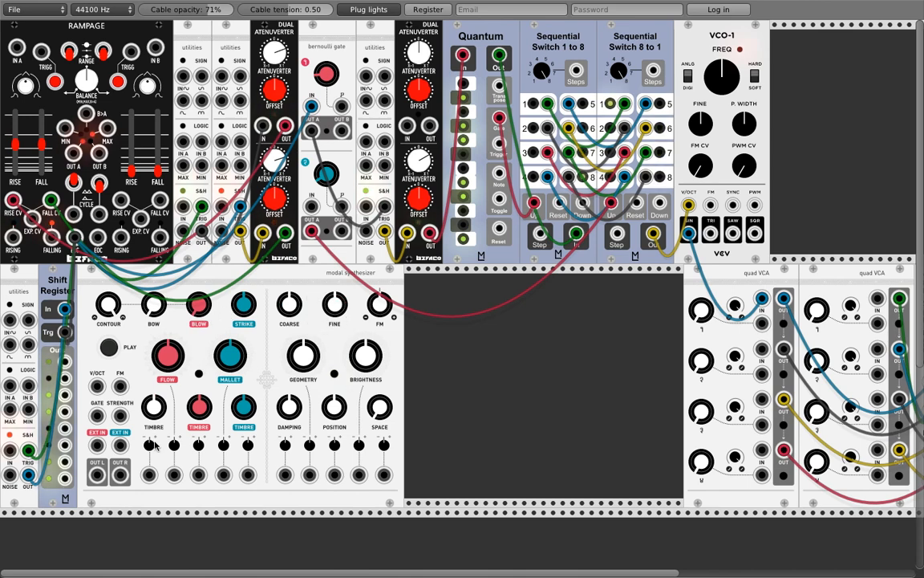
drag(97, 475, 761, 400)
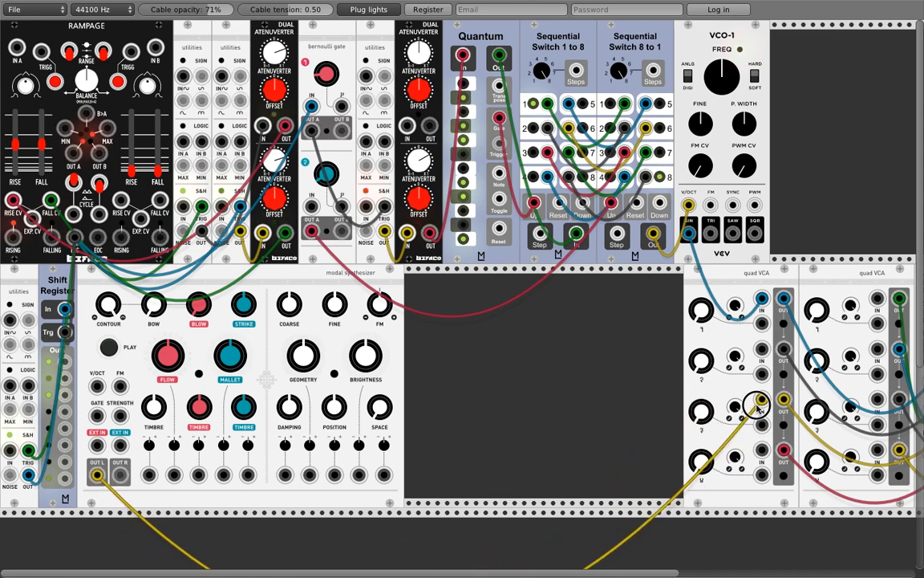
drag(120, 474, 761, 450)
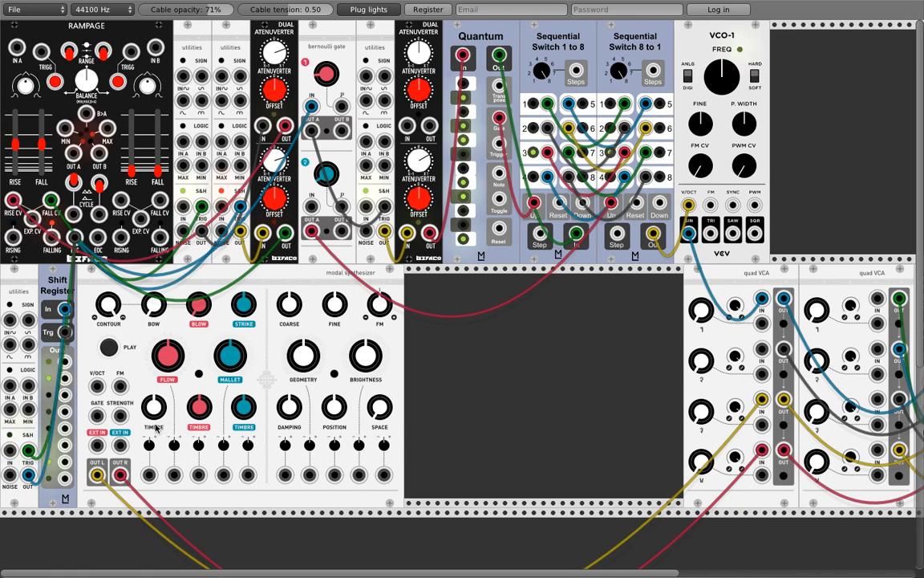
Step: In Logic's mixer, pan Audio 3 to -64 and Audio 4 to +63, then return to Rack
key(super+Tab)
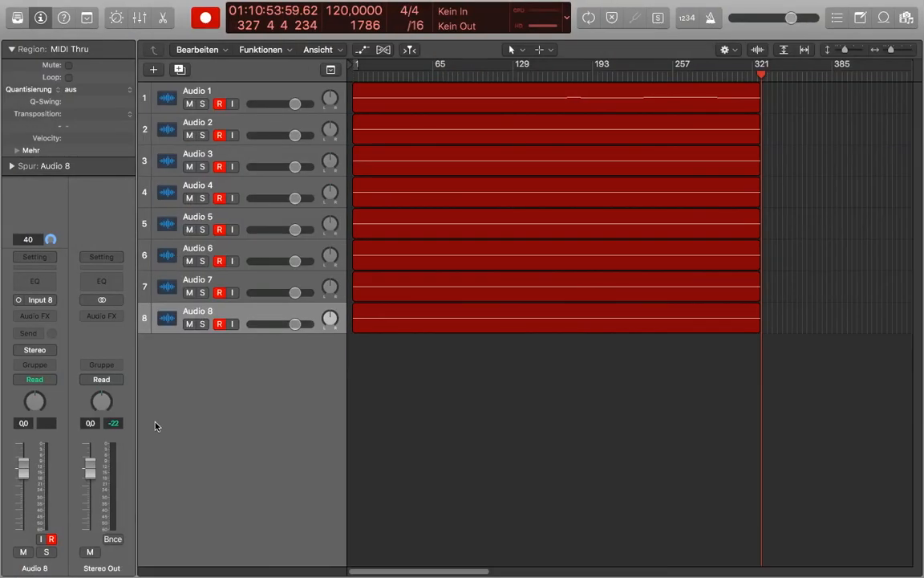
key(x)
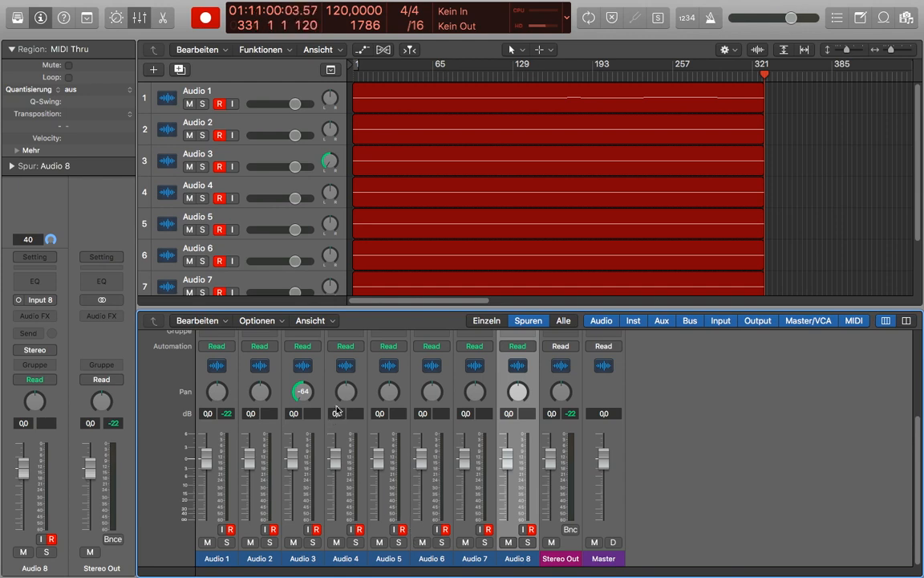
drag(345, 394, 323, 266)
click(322, 266)
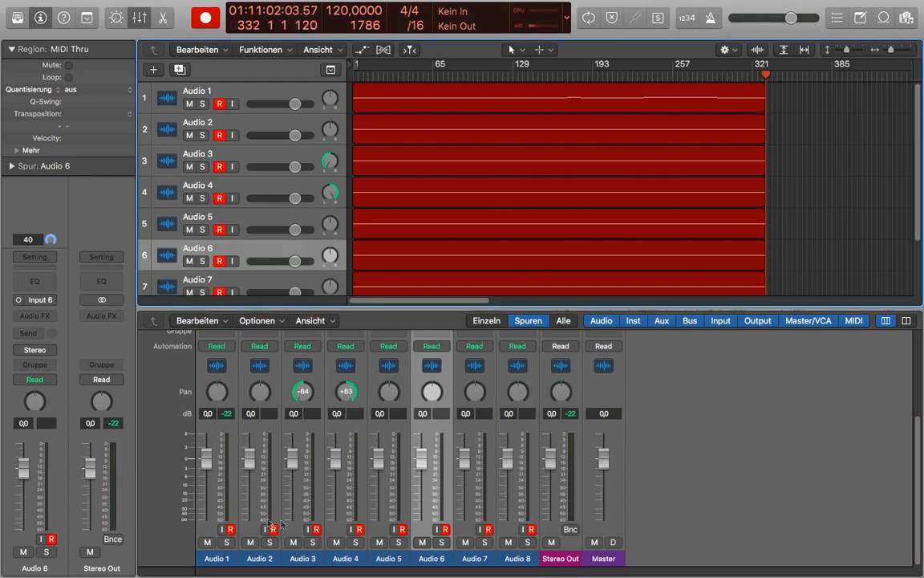
key(super+Tab)
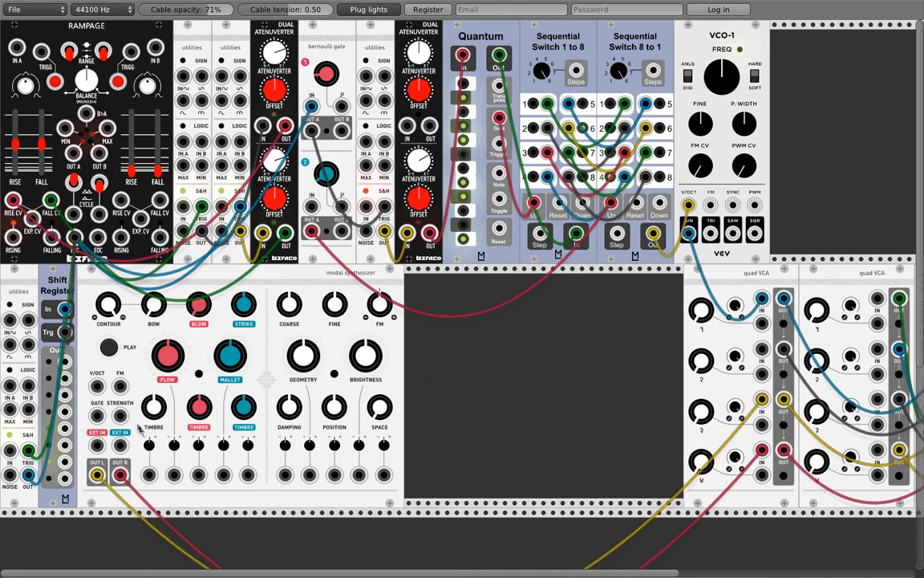
Step: Gate the Modal Synthesizer from Rampage and patch seven Shift Register outputs into its CV inputs
drag(97, 415, 74, 237)
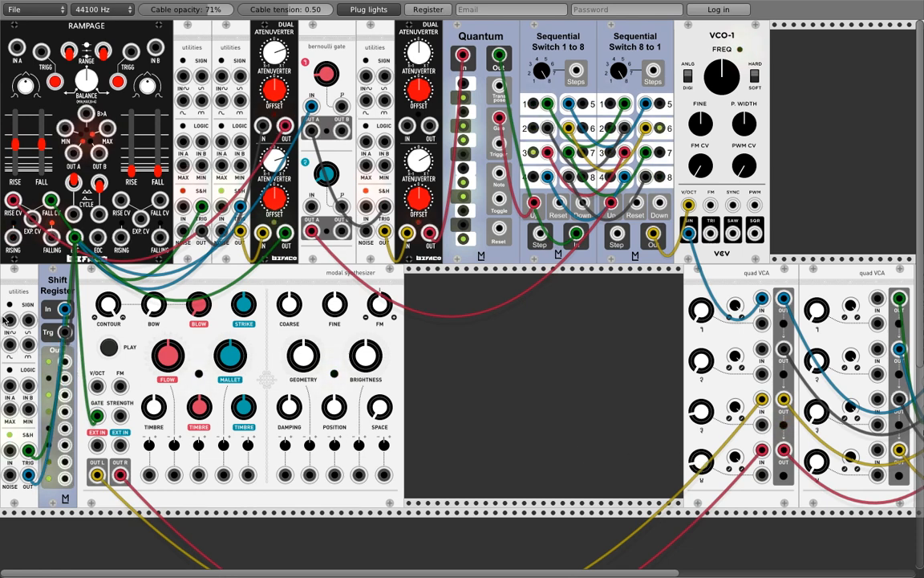
drag(65, 362, 149, 475)
drag(65, 395, 198, 474)
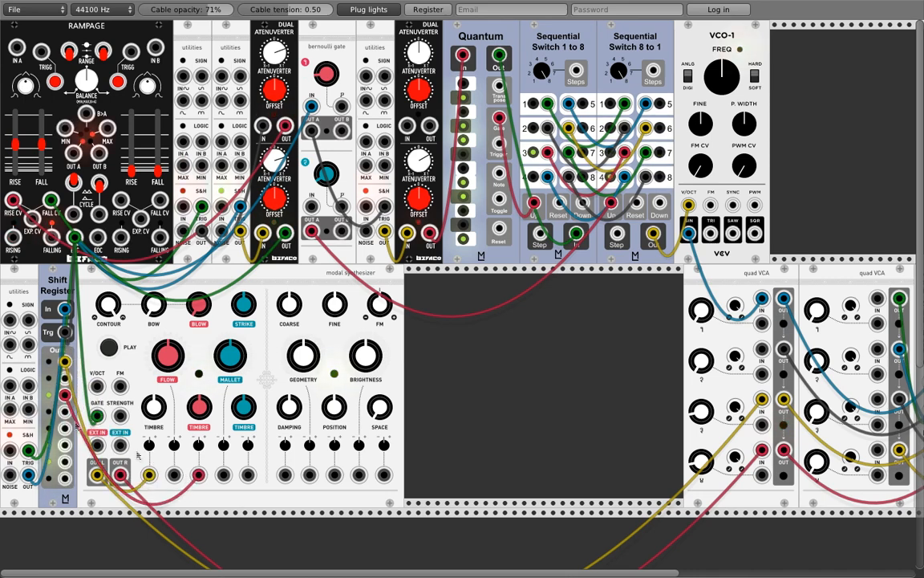
drag(65, 428, 248, 474)
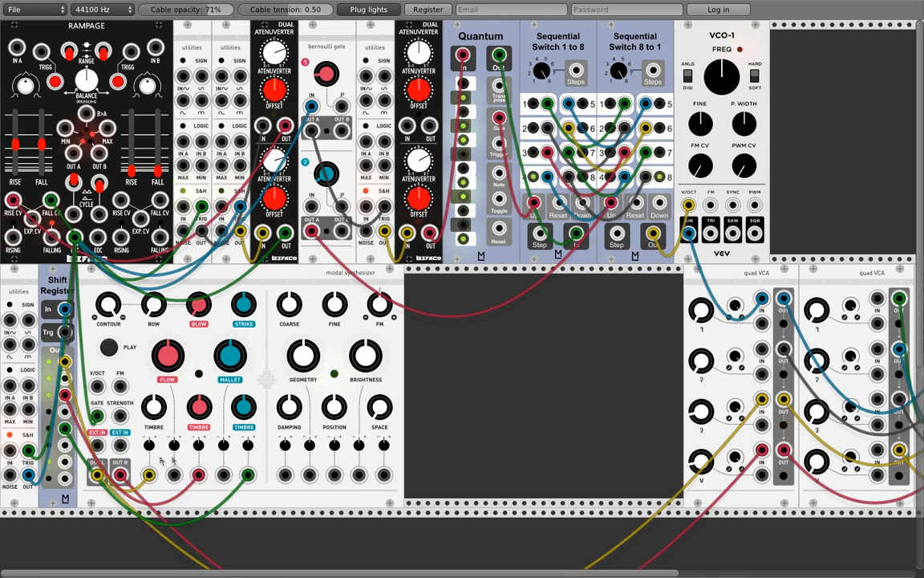
drag(65, 477, 334, 474)
drag(65, 461, 310, 475)
drag(65, 444, 285, 475)
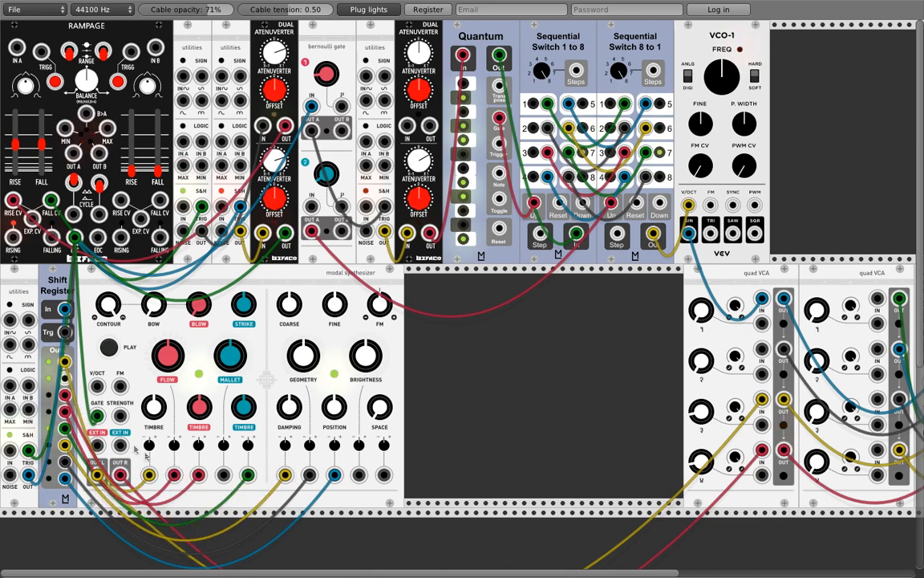
drag(65, 378, 198, 474)
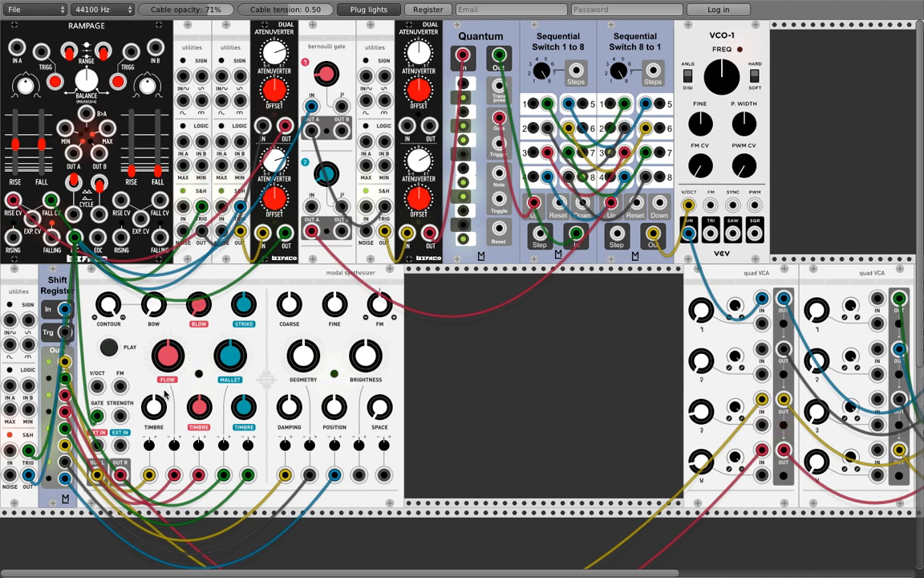
Step: Initialize the Modal Synthesizer to its default settings from its context menu
right_click(267, 341)
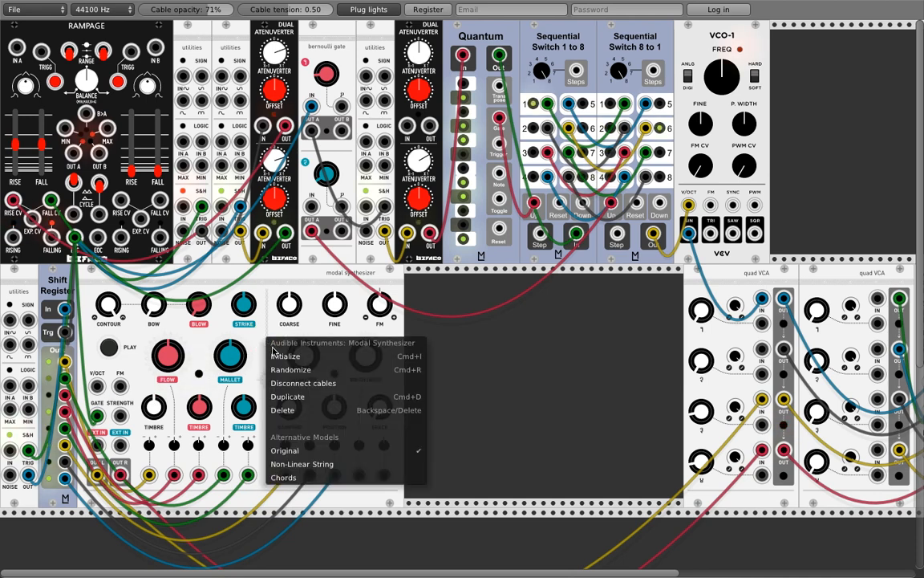
click(285, 356)
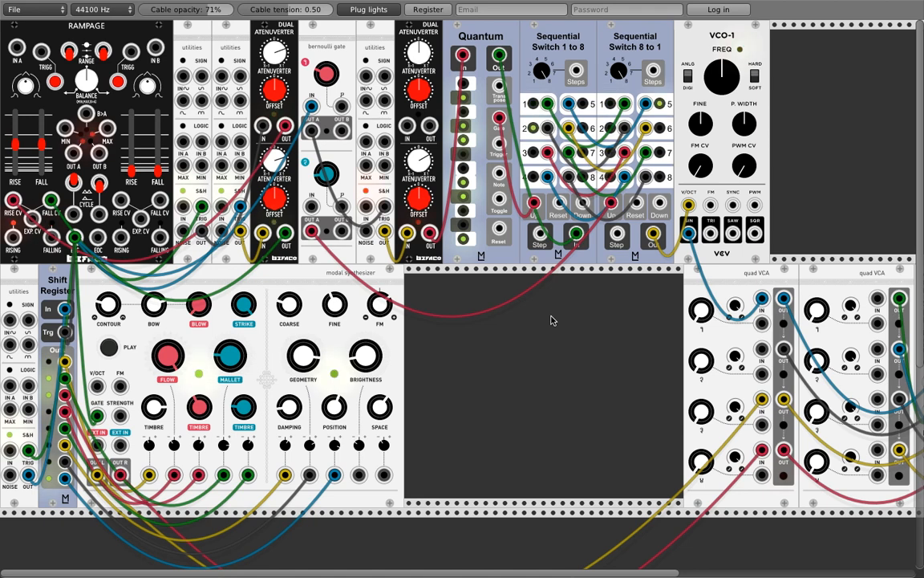
Step: Add a Befaco Dual Atenuverter beside the modal synthesizer and a JW-Modules RMS meter next to it
right_click(487, 332)
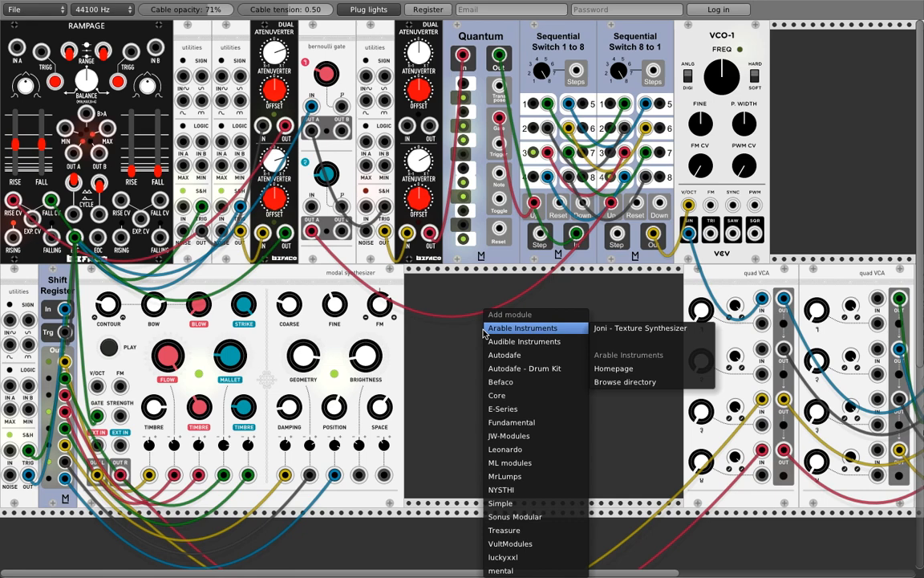
mouse_move(530, 399)
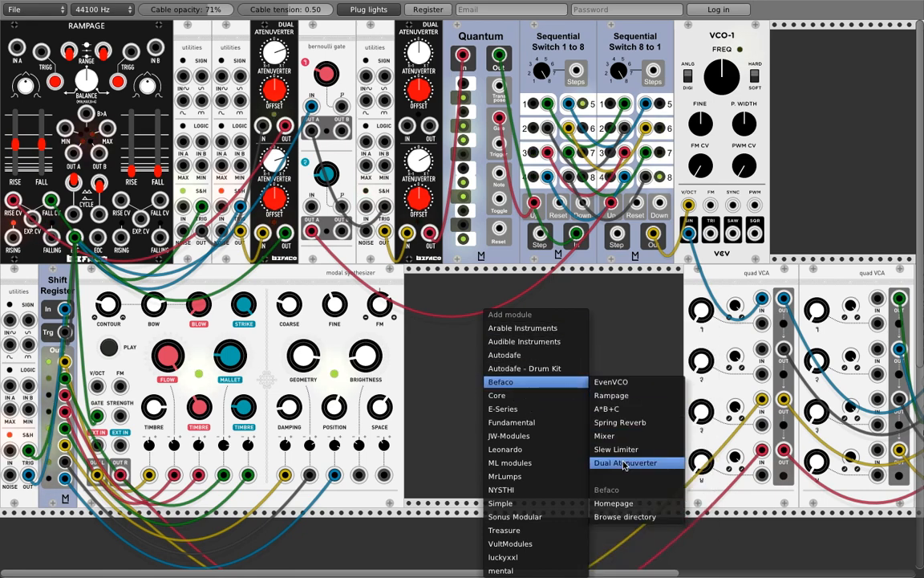
click(622, 463)
drag(473, 297, 427, 284)
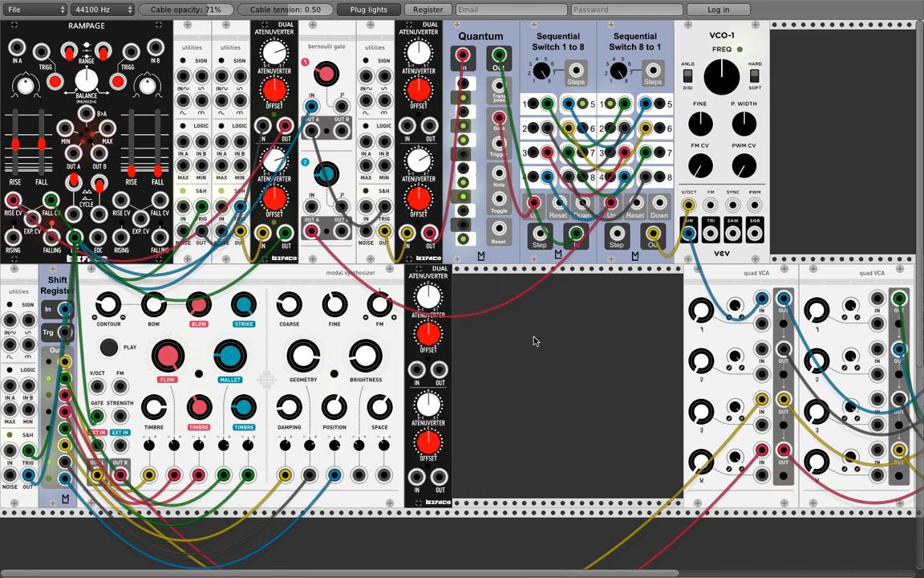
right_click(526, 310)
mouse_move(554, 439)
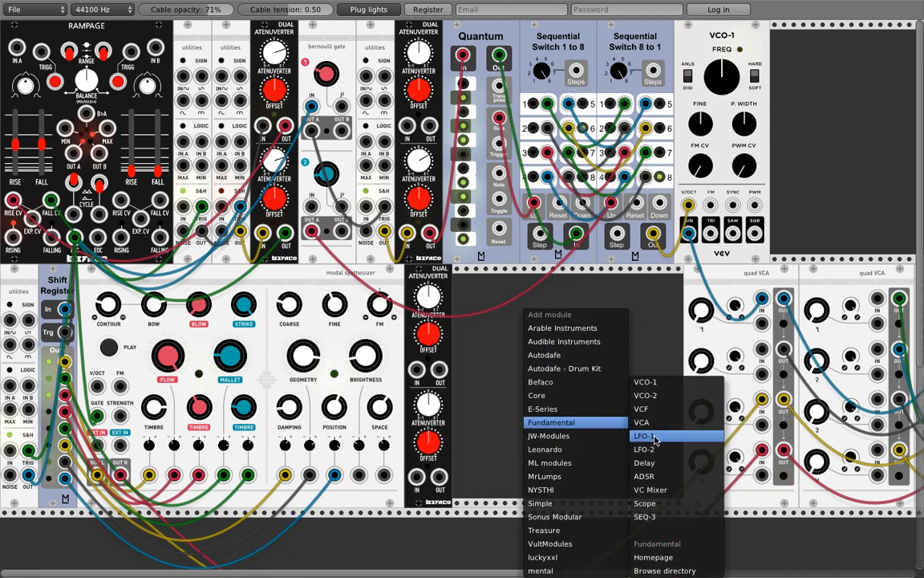
click(644, 463)
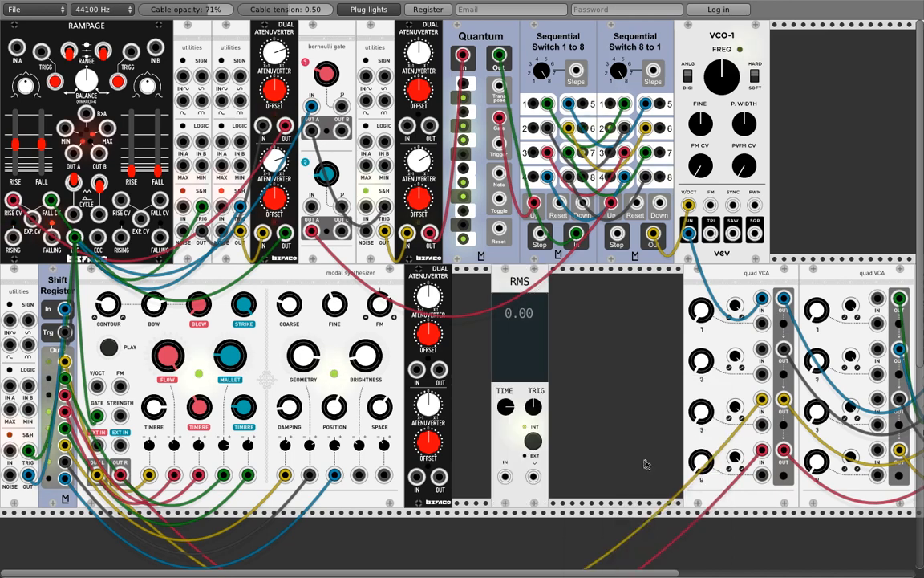
drag(514, 280, 475, 281)
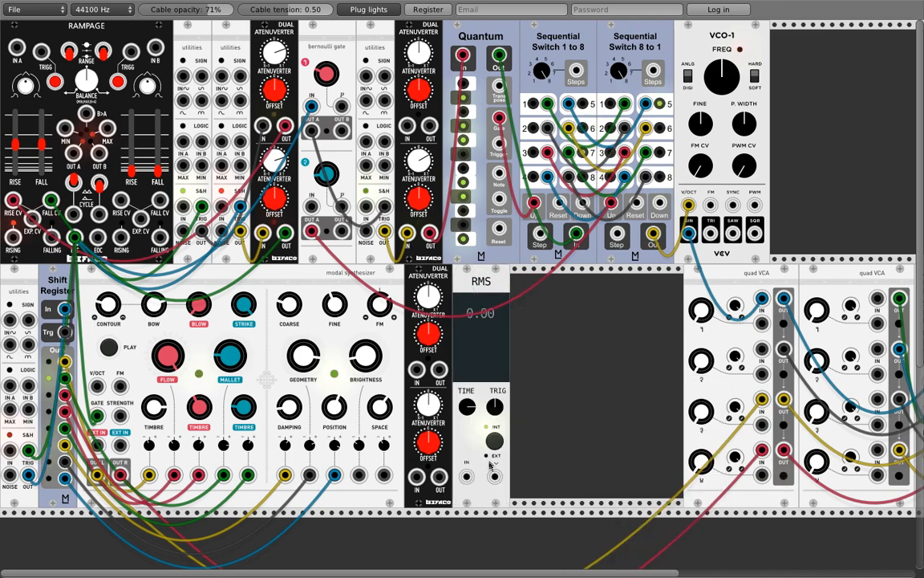
Step: Cable the atenuverter's lower output into RMS IN and tweak OFFSET so the meter reads 3.00
drag(439, 369, 466, 477)
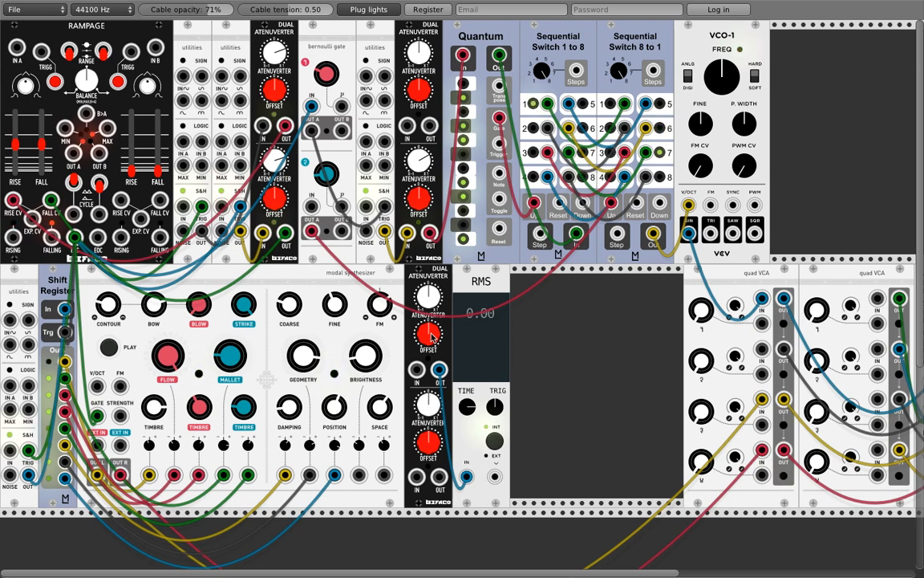
drag(431, 335, 430, 335)
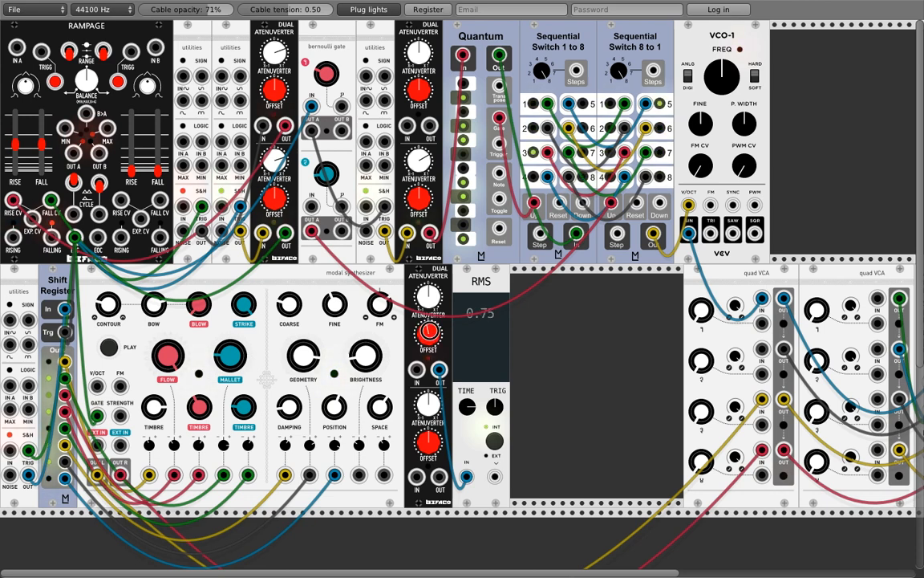
drag(496, 287, 583, 288)
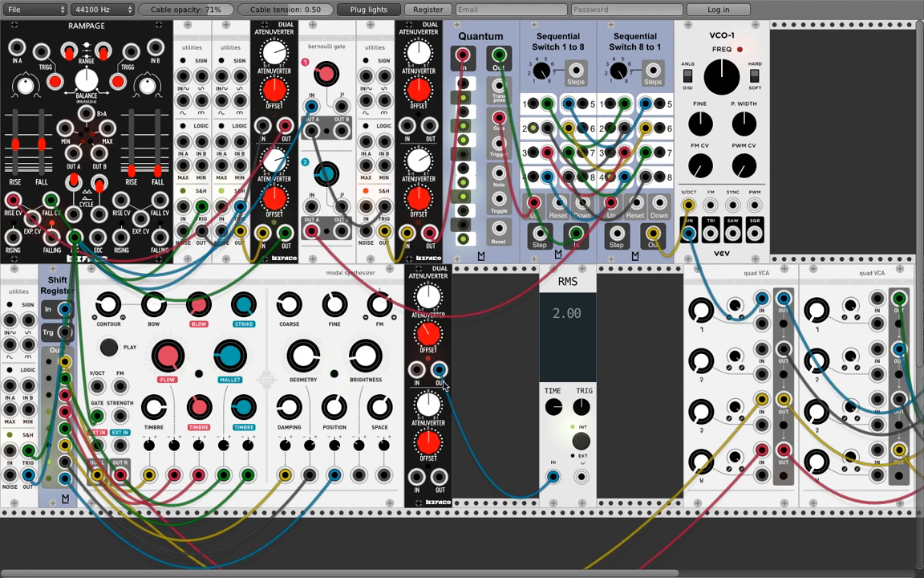
drag(439, 370, 429, 418)
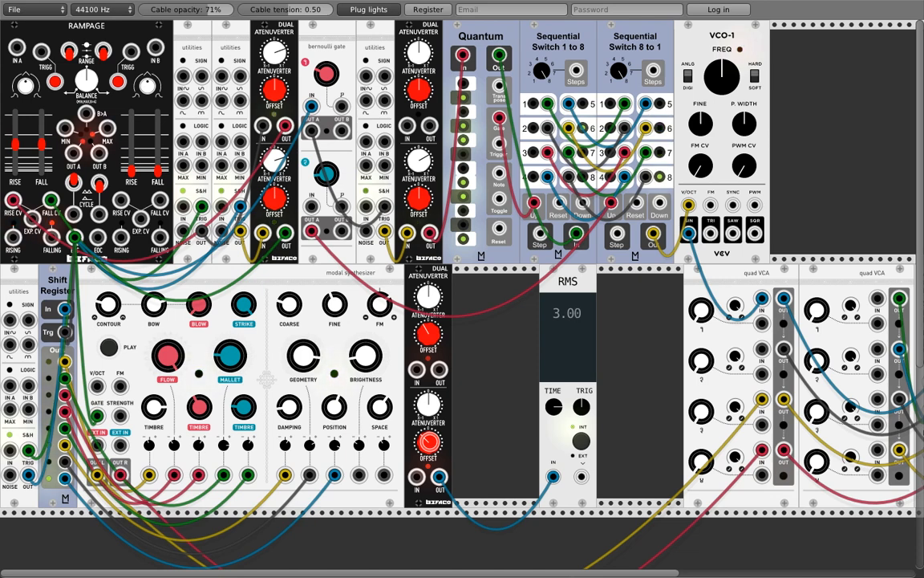
Step: Delete the RMS meter and duplicate the VCO-1 module
right_click(564, 292)
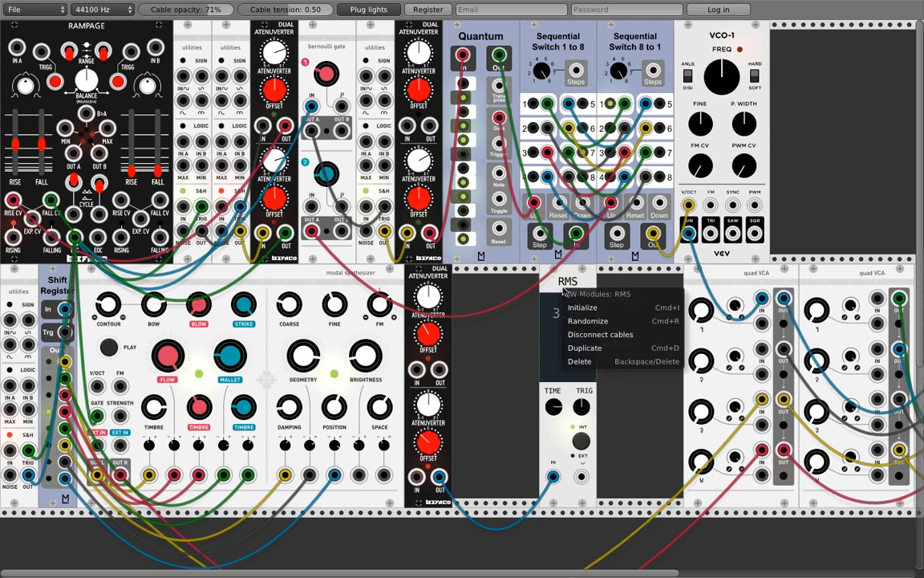
click(574, 361)
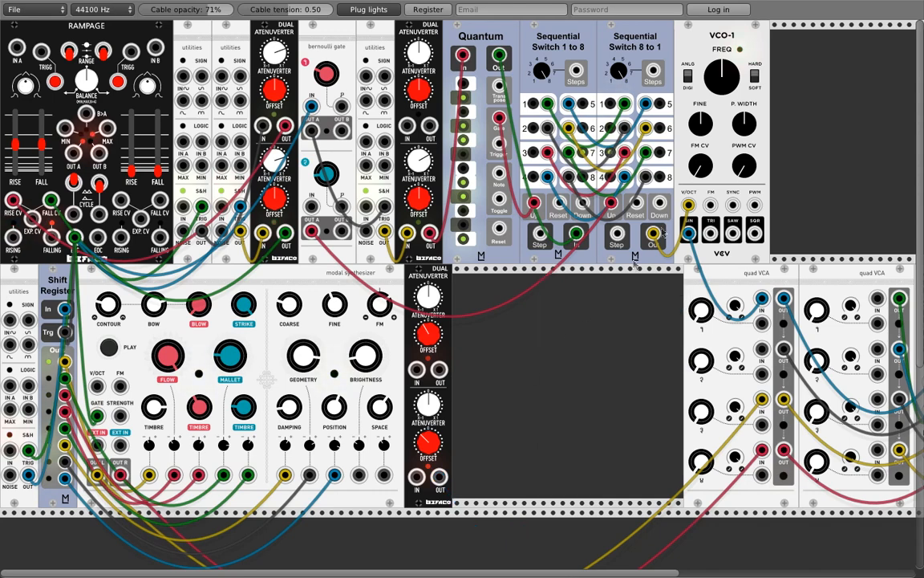
key(ctrl+d)
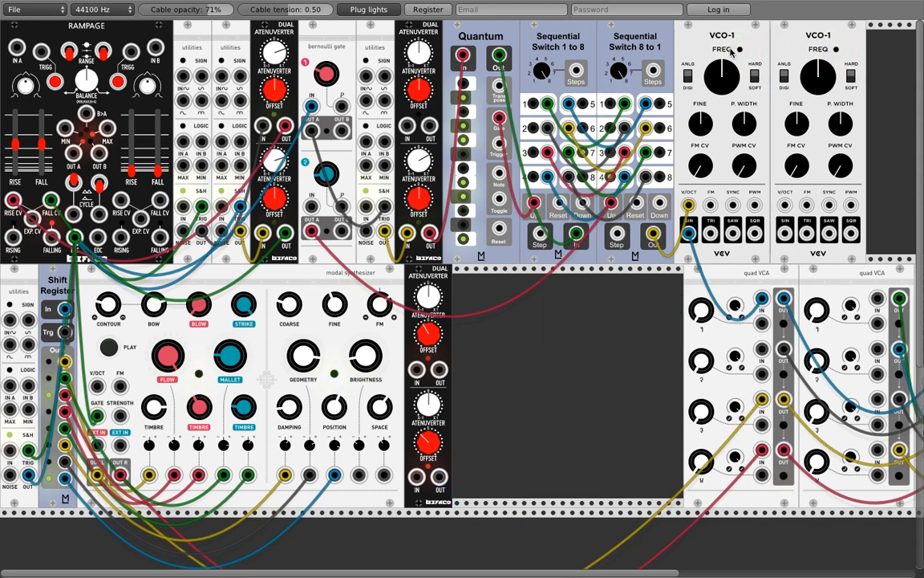
Step: Place the VCO-1 copy in the lower row, patch the atenuverter input, and send TRI to the quad VCA
drag(774, 145, 467, 449)
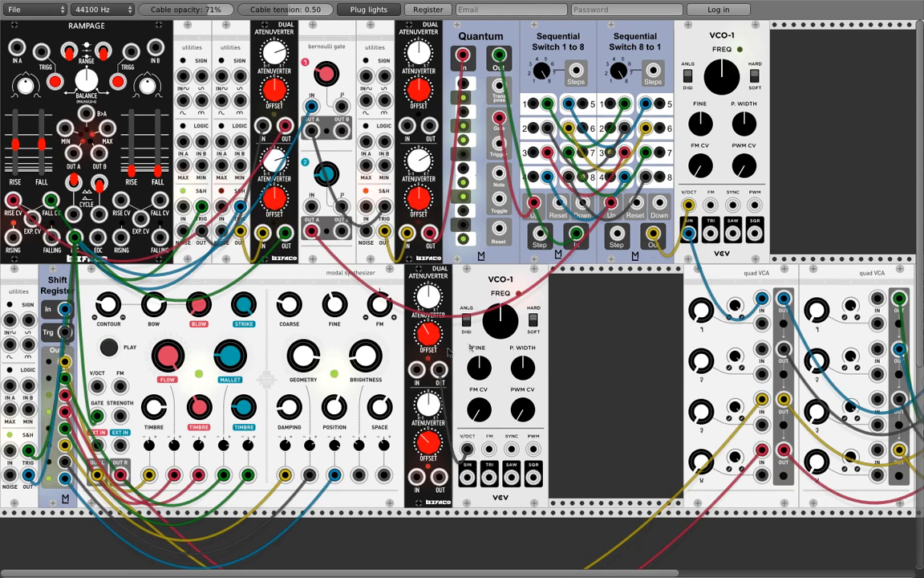
drag(416, 369, 653, 235)
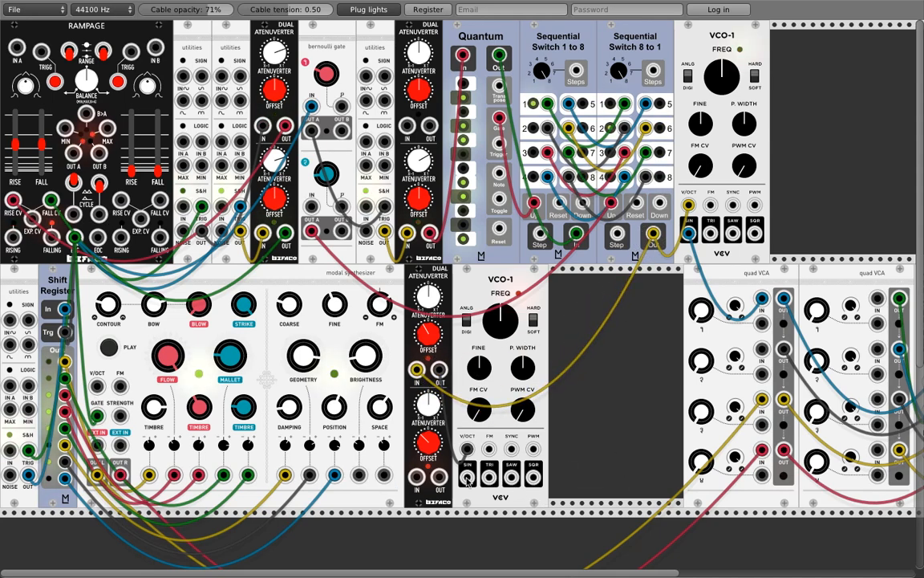
drag(488, 477, 761, 349)
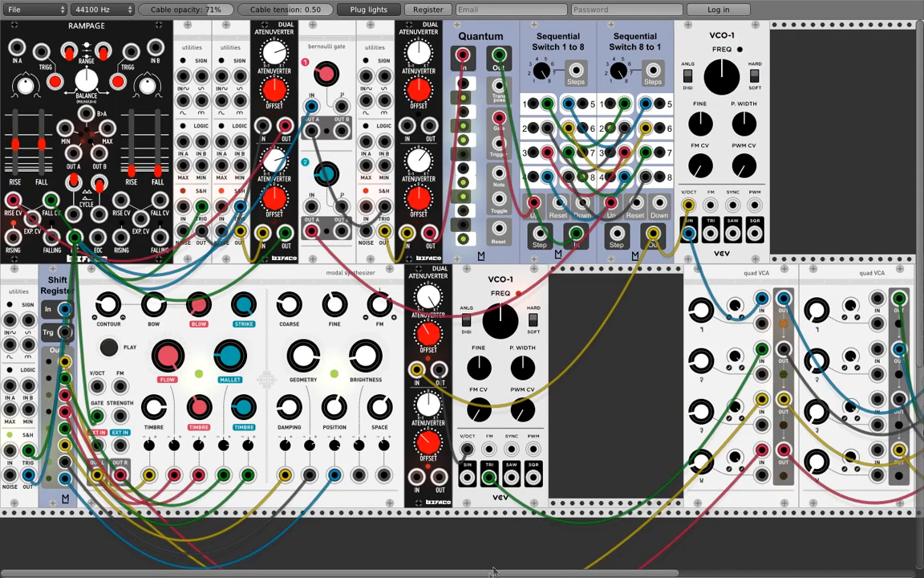
Step: Scroll right and add an Audible Instruments Resonator in the top row beside VCO-1
scroll(500, 564, right, 5)
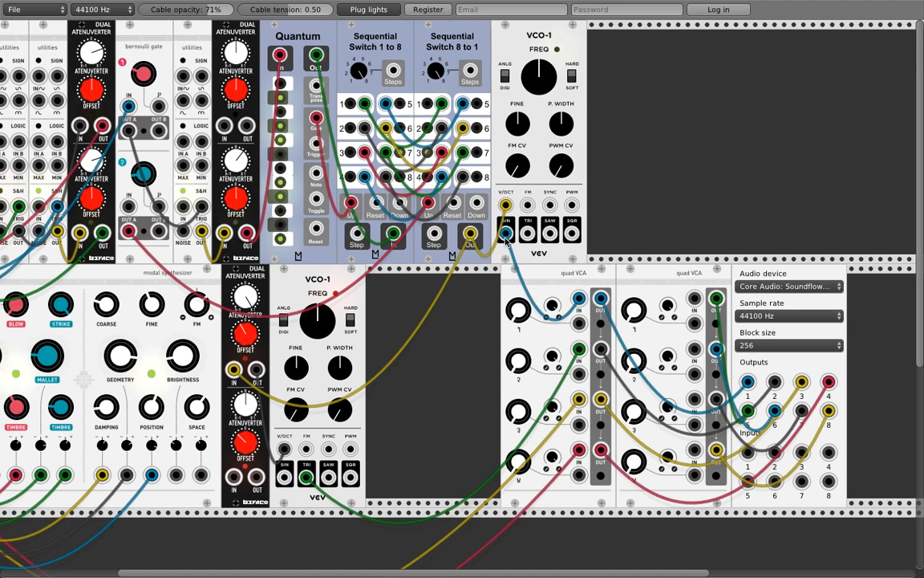
right_click(623, 92)
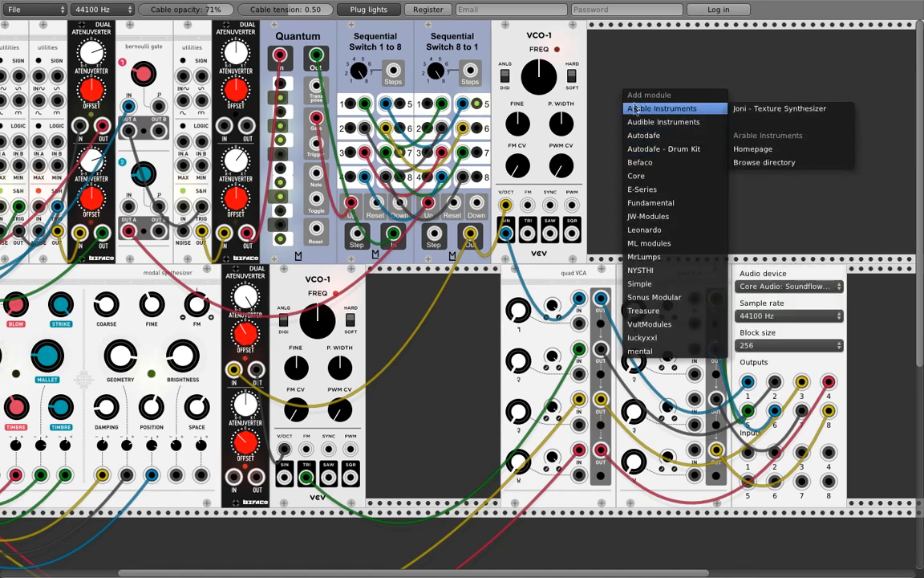
mouse_move(637, 112)
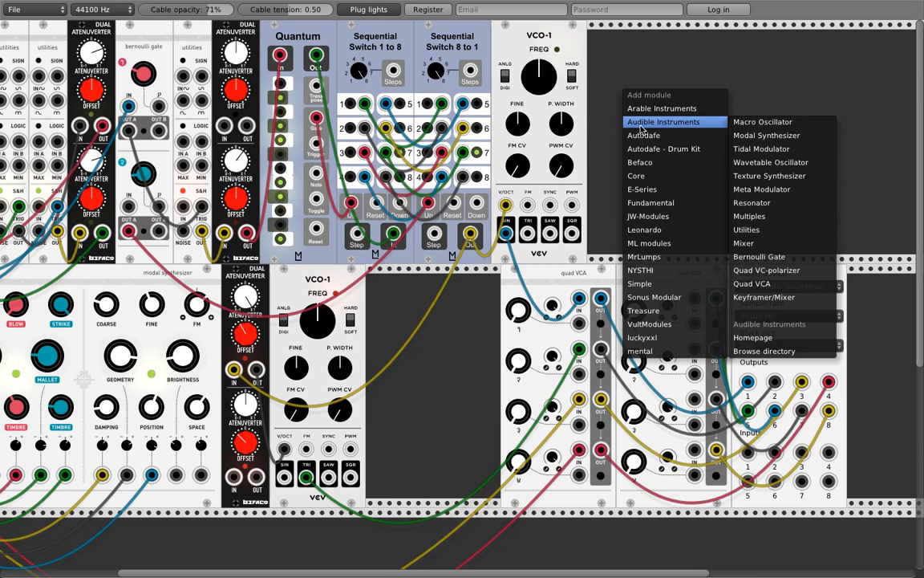
click(755, 202)
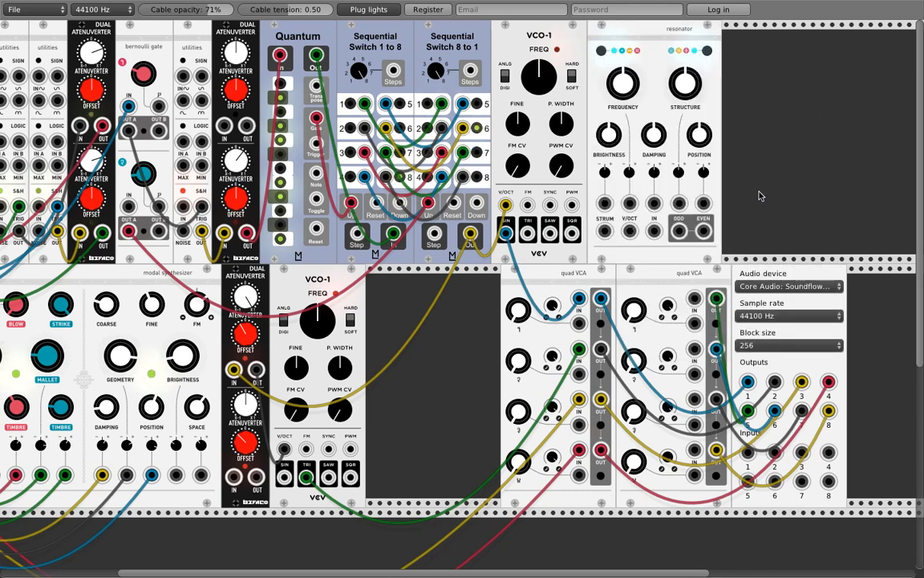
Step: Reroute the first VCA channel's cable through the Resonator, raise BRIGHTNESS and adjust POSITION
mouse_move(581, 299)
mouse_down()
mouse_move(554, 253)
mouse_move(591, 206)
mouse_move(655, 228)
mouse_move(579, 299)
mouse_up()
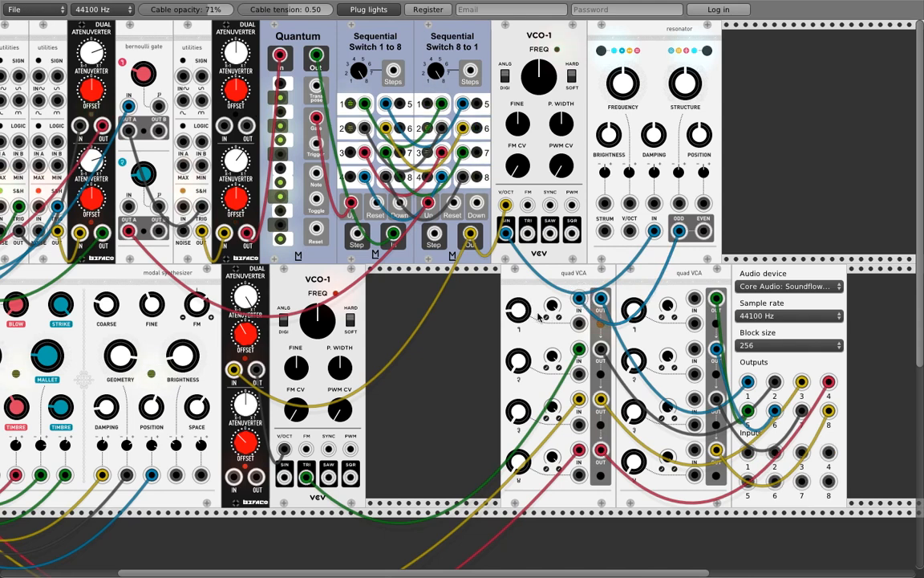
drag(609, 137, 609, 103)
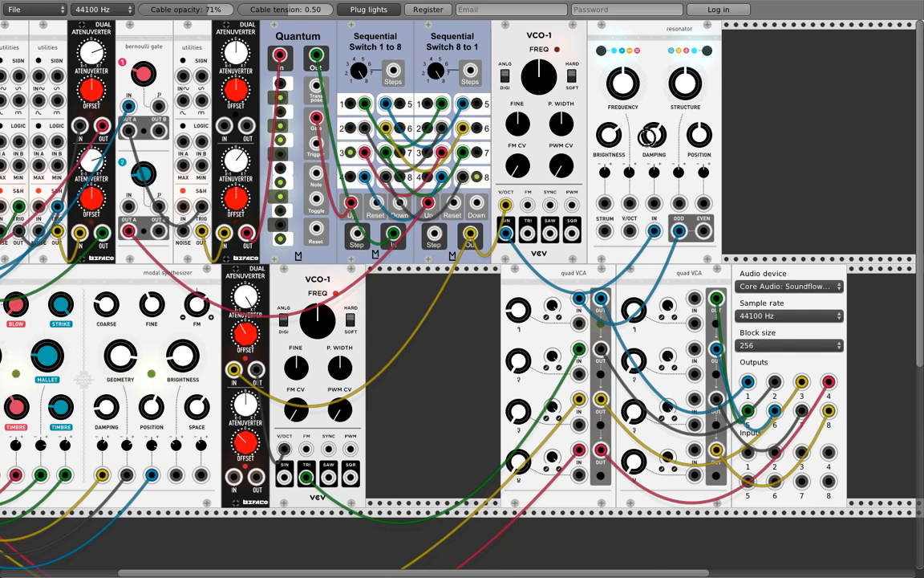
drag(692, 143, 691, 133)
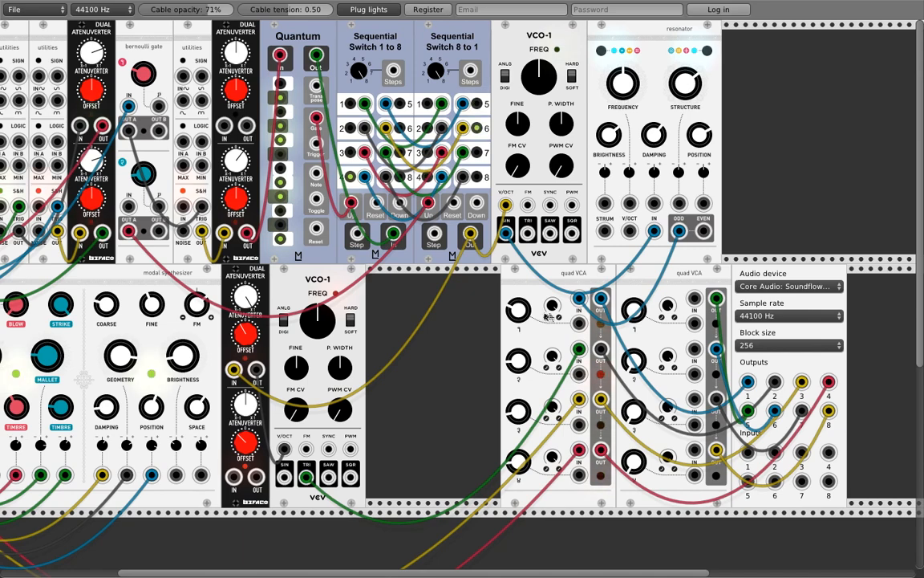
right_click(758, 136)
mouse_move(768, 168)
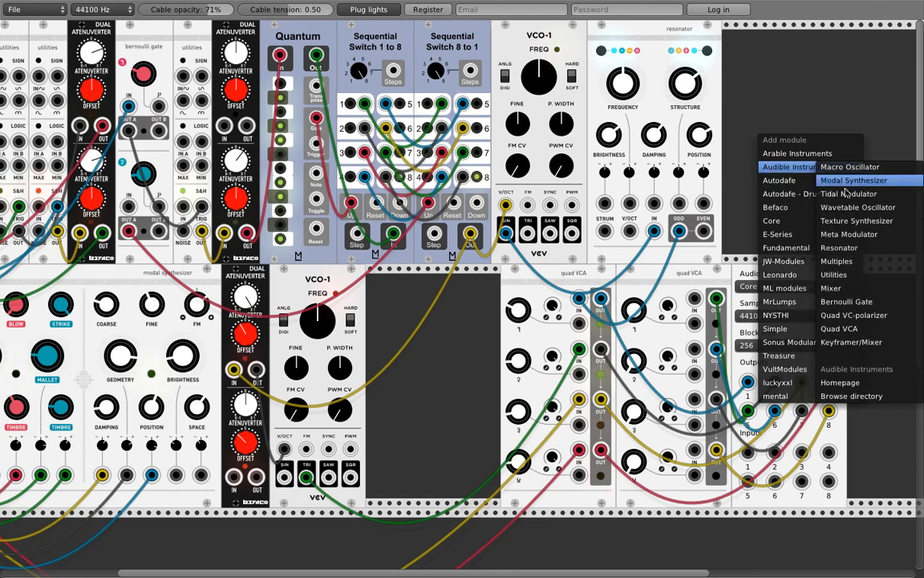
click(835, 253)
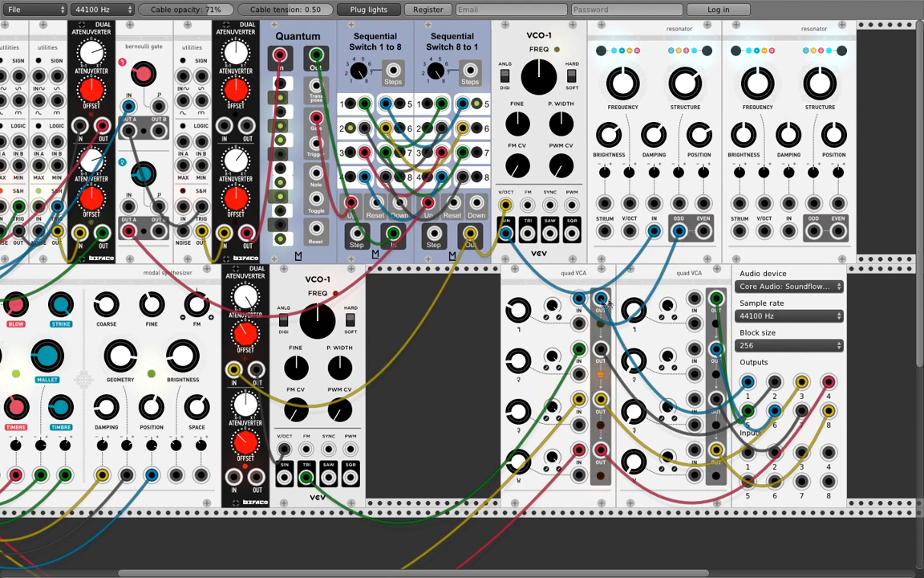
drag(601, 299, 580, 299)
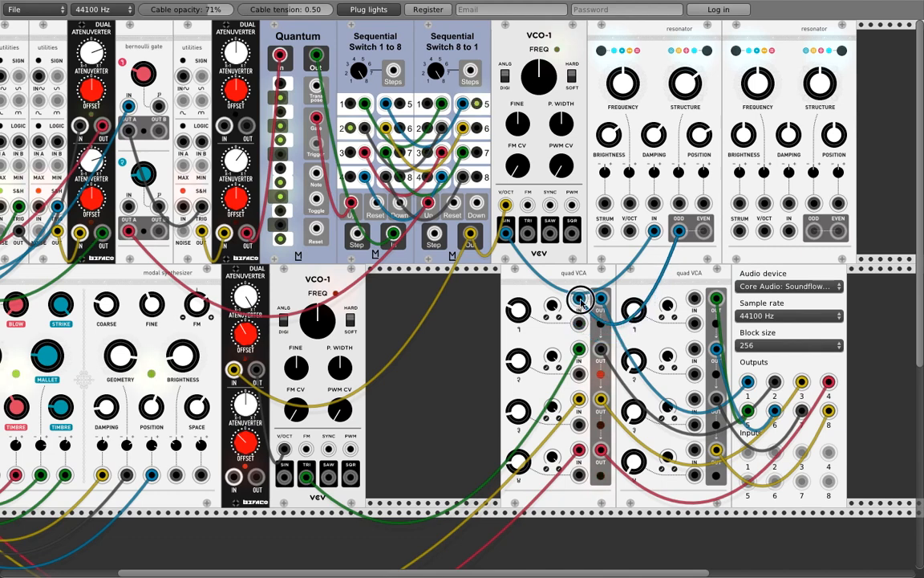
right_click(795, 59)
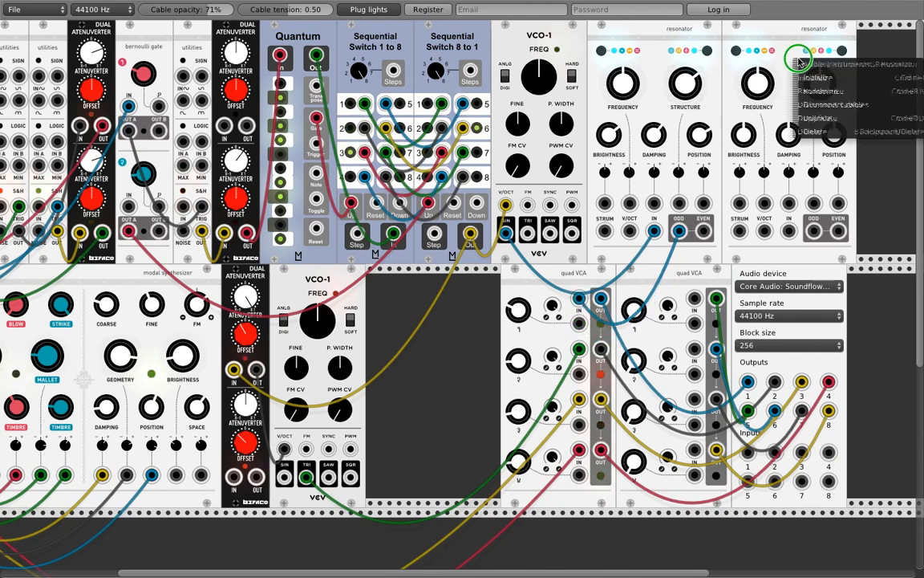
click(806, 132)
right_click(749, 102)
mouse_move(768, 149)
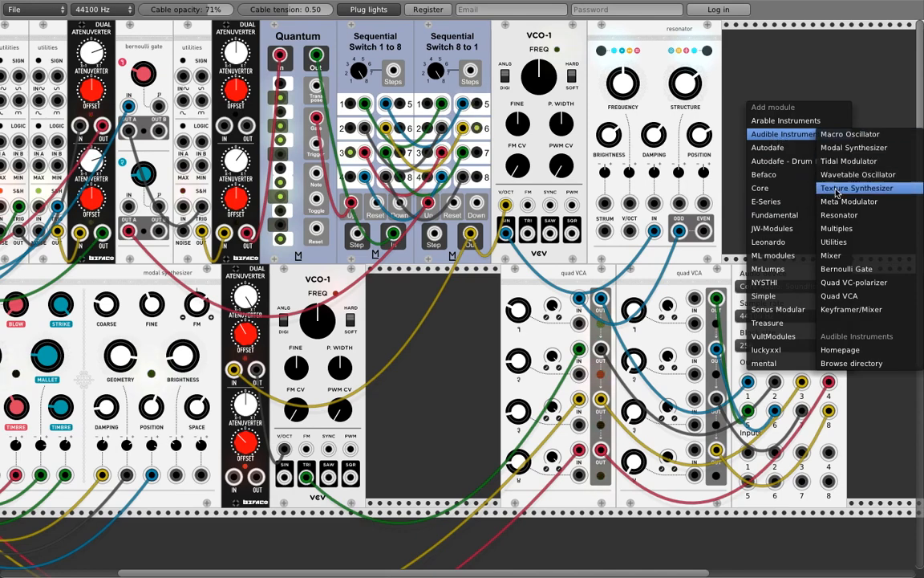
click(840, 203)
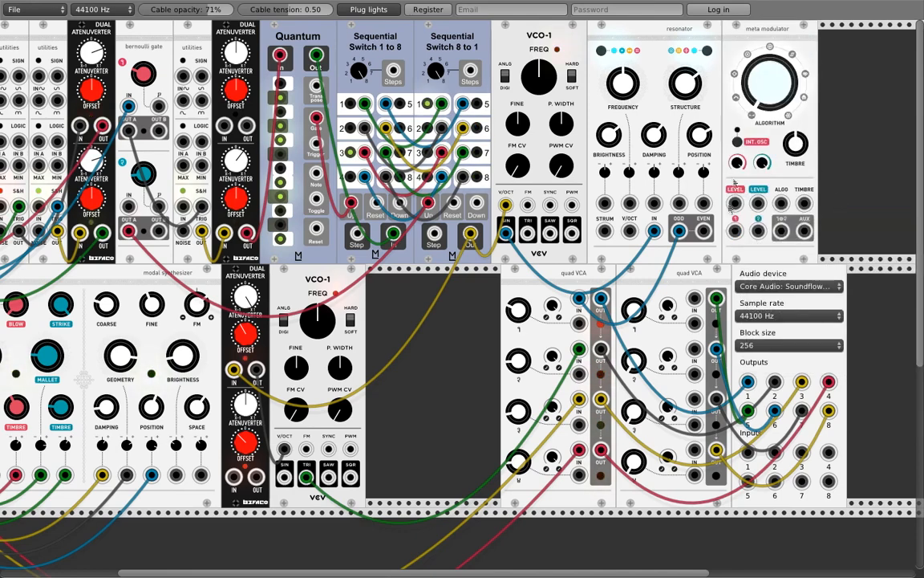
drag(576, 301, 759, 238)
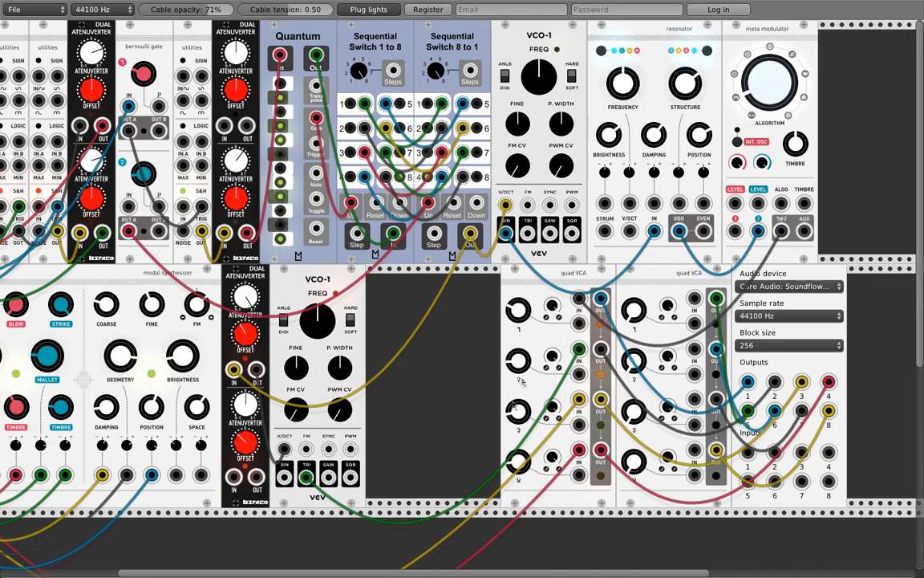
scroll(428, 549, right, 5)
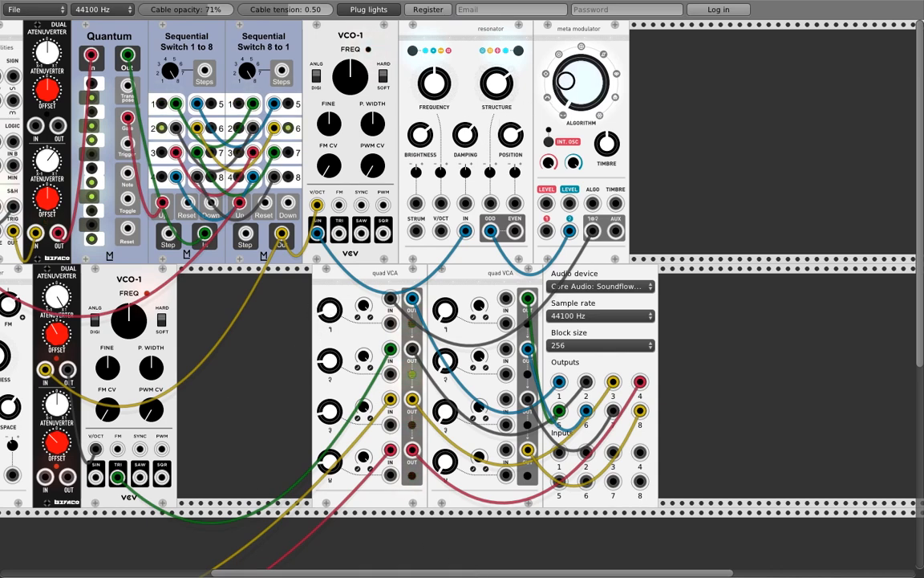
click(566, 80)
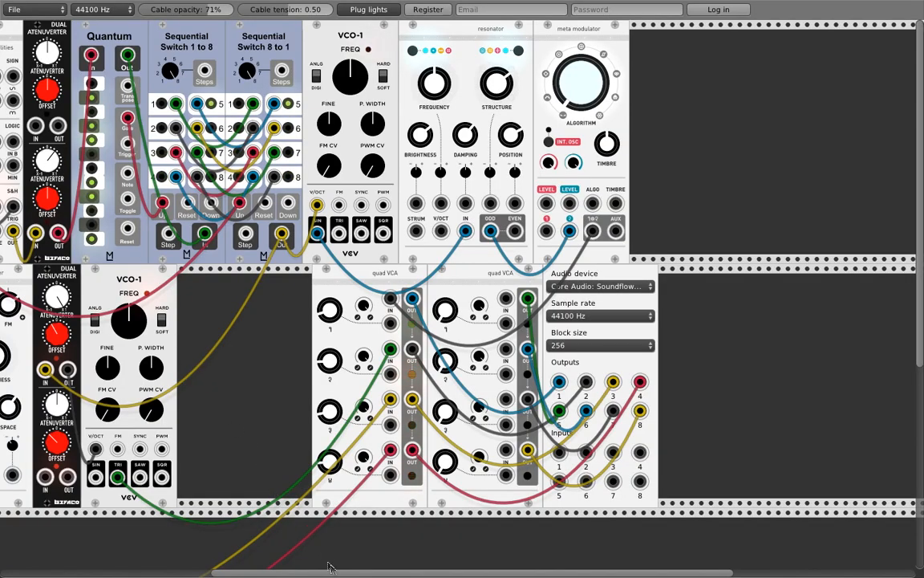
scroll(339, 570, left, 10)
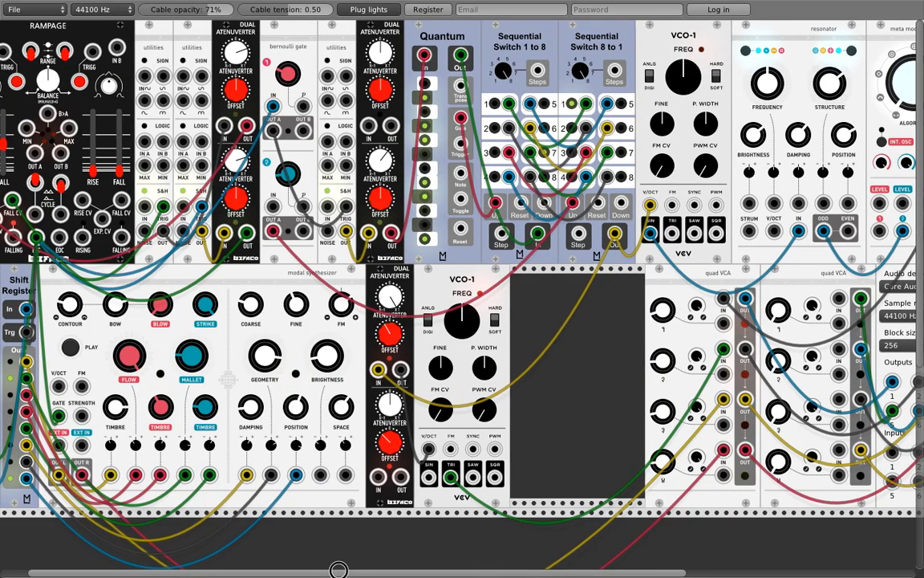
Step: Duplicate the utilities module into free space and trigger its S&H from Quantum
drag(337, 569, 403, 569)
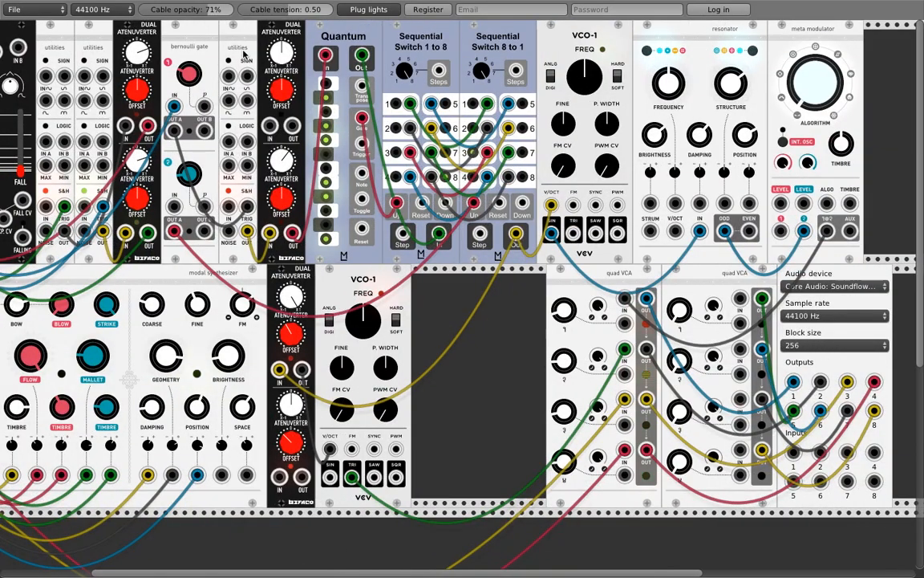
key(ctrl+d)
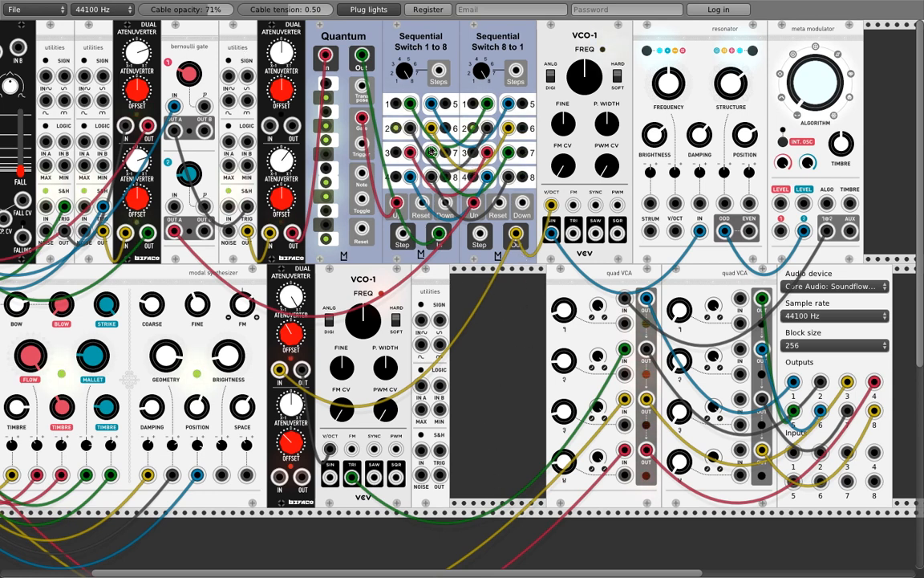
drag(439, 450, 362, 118)
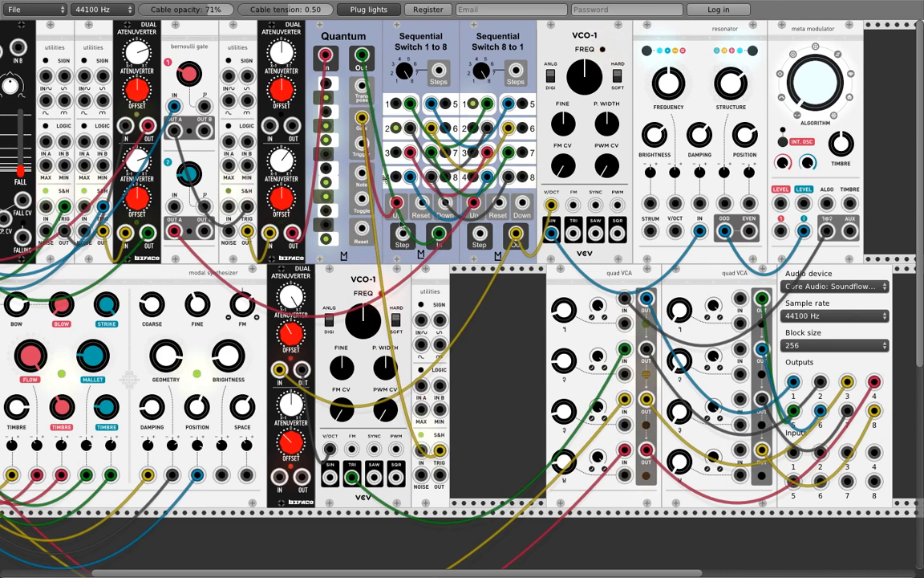
Step: Add a Befaco Dual Atenuverter beside it and route the S&H output through it toward ALGO
right_click(493, 327)
mouse_move(530, 382)
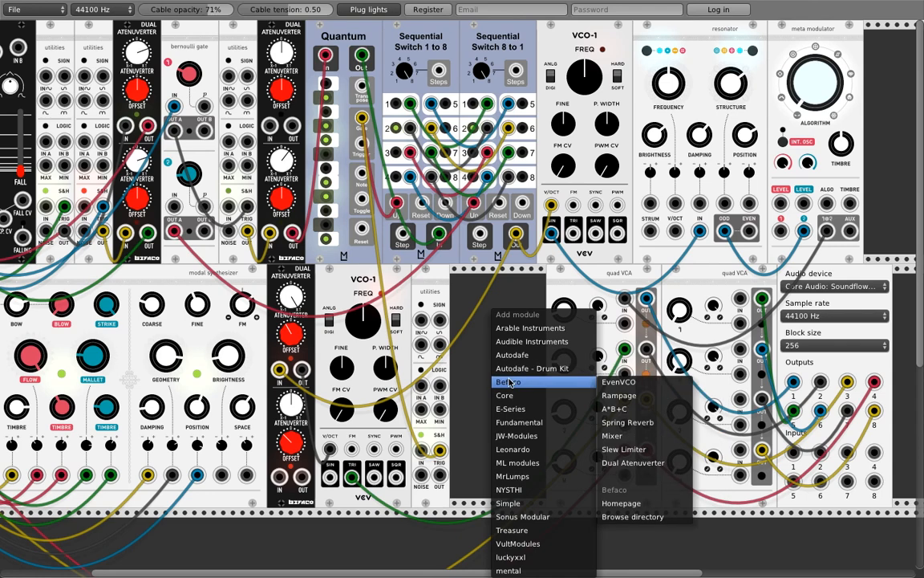
click(633, 463)
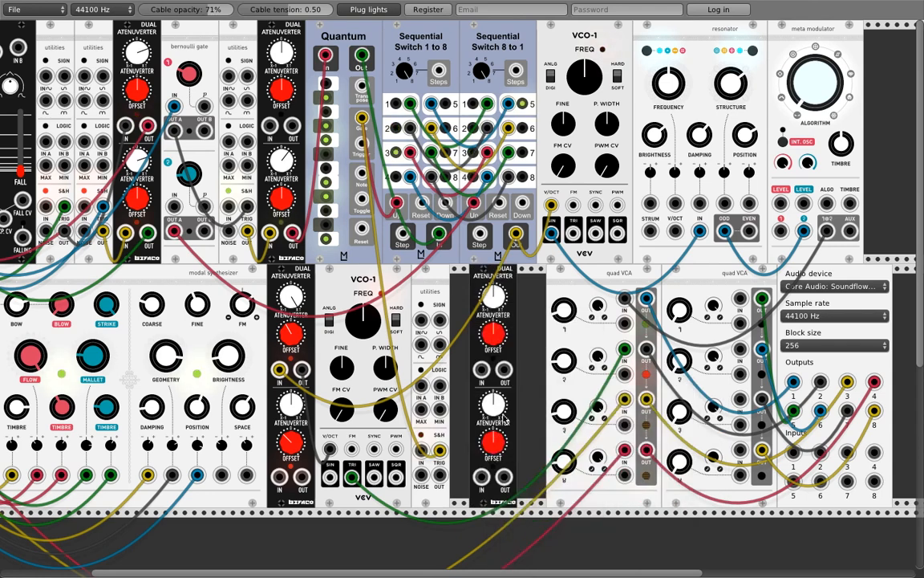
drag(510, 303, 490, 305)
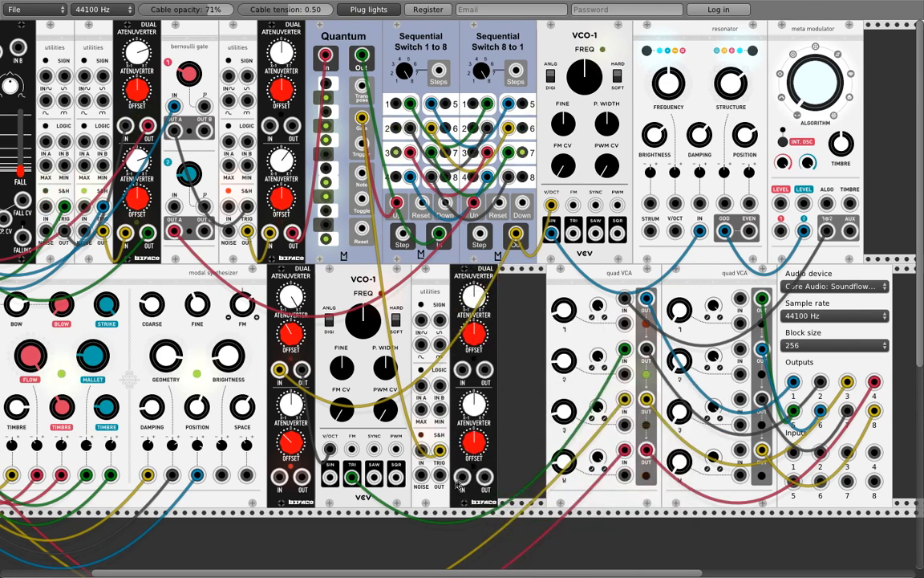
drag(440, 476, 827, 203)
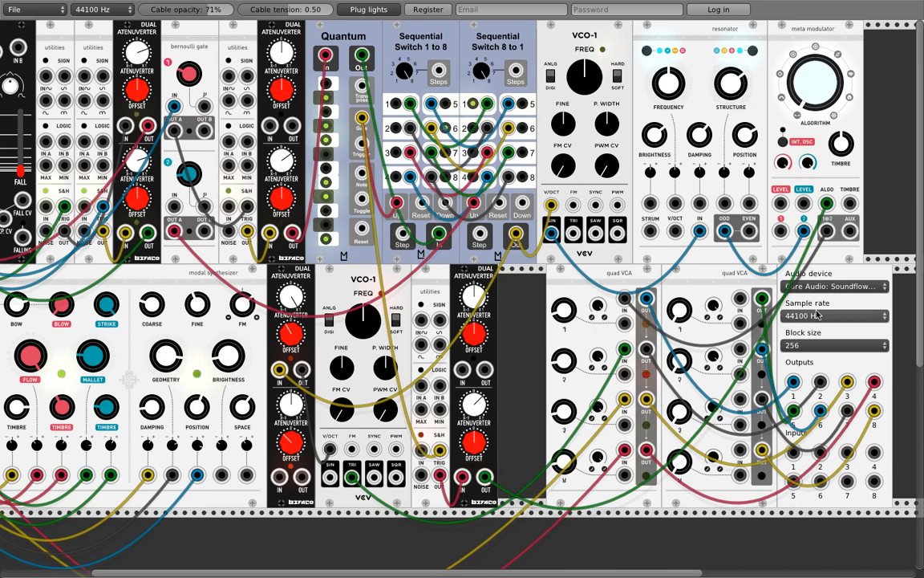
Step: Shift the audio output module and both quad VCAs right to open rack space
drag(815, 269, 894, 277)
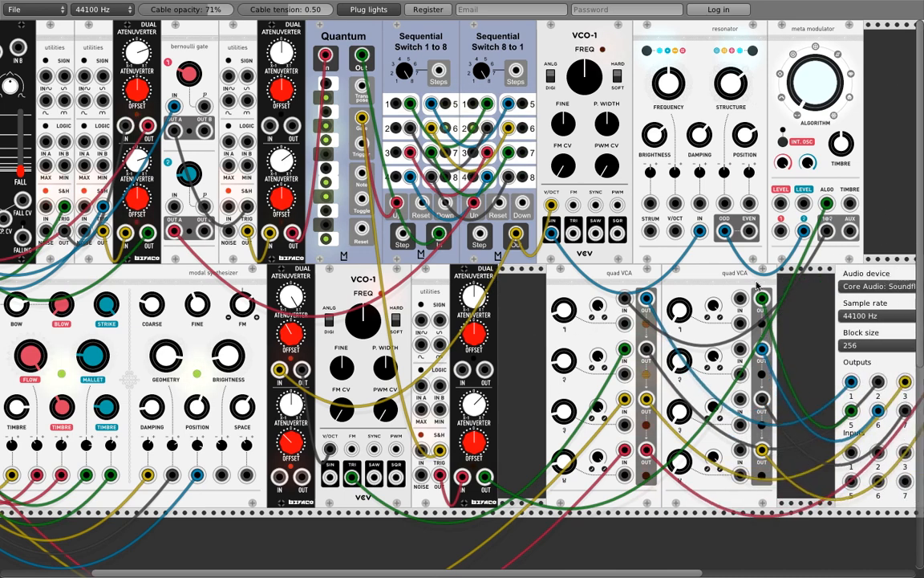
drag(719, 282, 808, 283)
drag(616, 277, 734, 278)
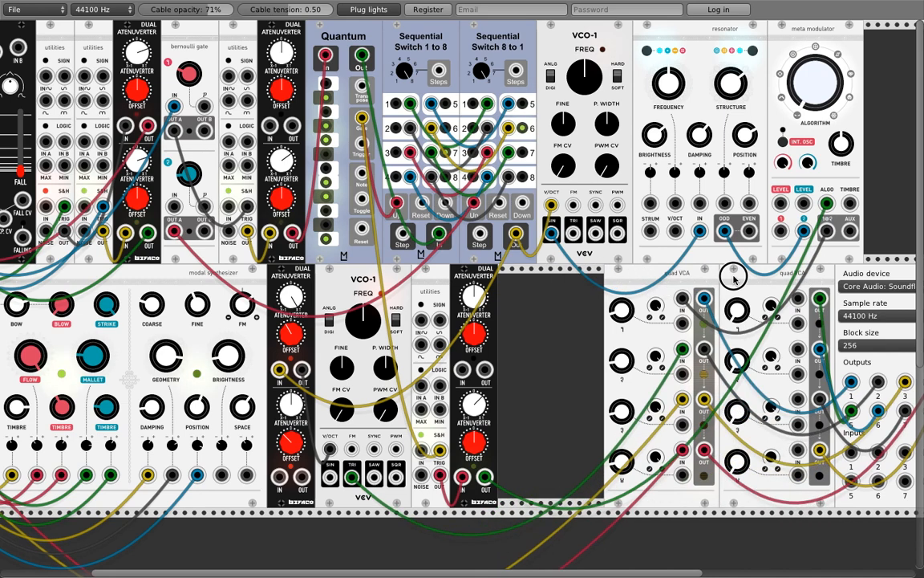
Step: Add a Befaco Slew Limiter and place it beside the lower Dual Atenuverter
right_click(555, 312)
mouse_move(581, 388)
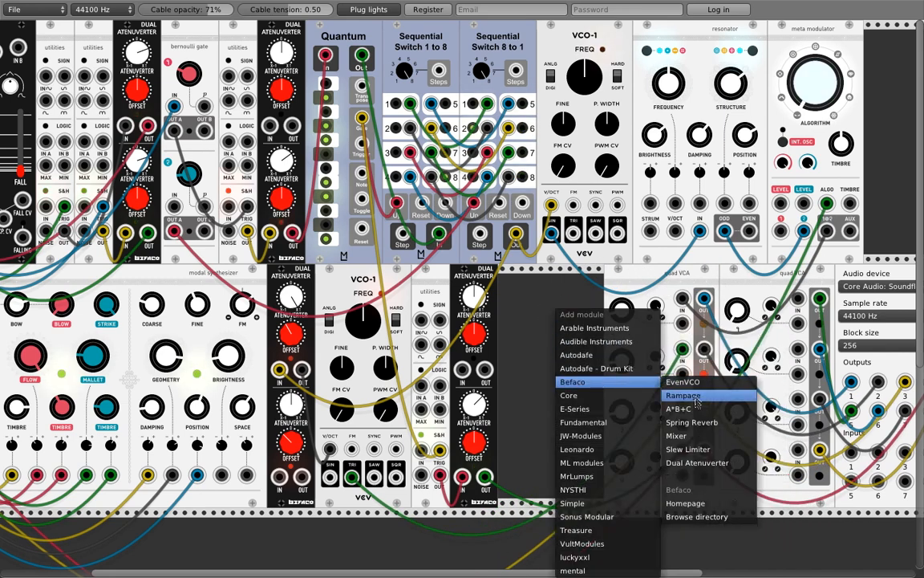
click(687, 449)
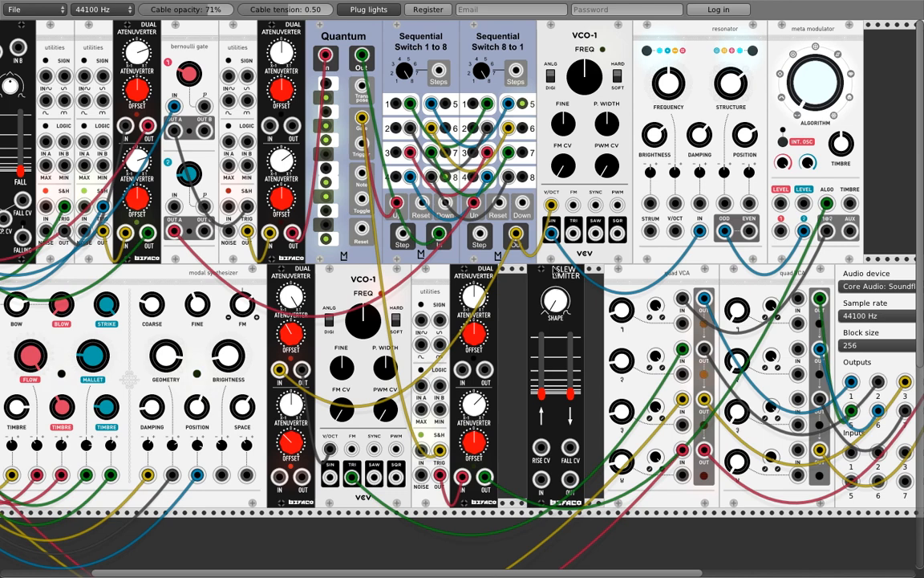
drag(569, 343, 541, 345)
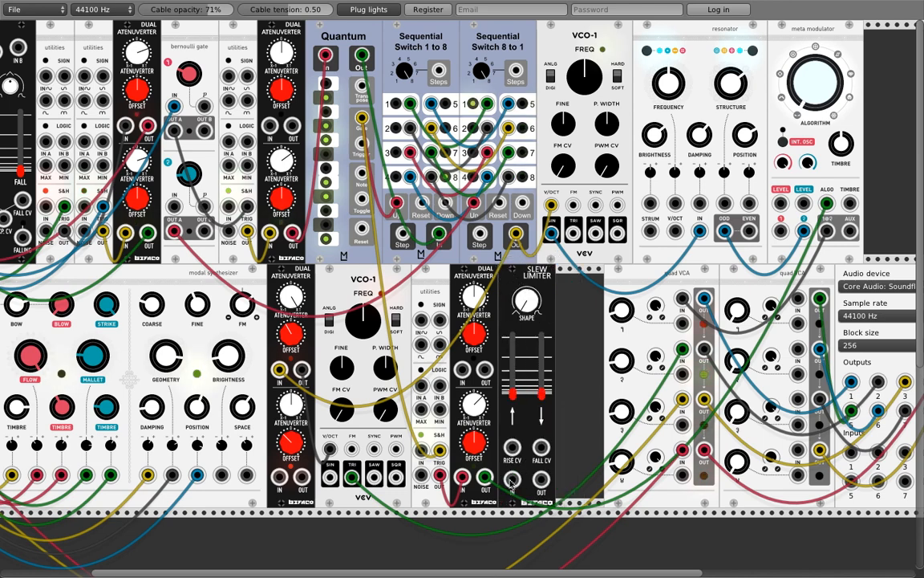
Step: Insert the Slew Limiter between the atenuverter OUT and the ALGO input, raising rise and fall
drag(485, 478, 541, 483)
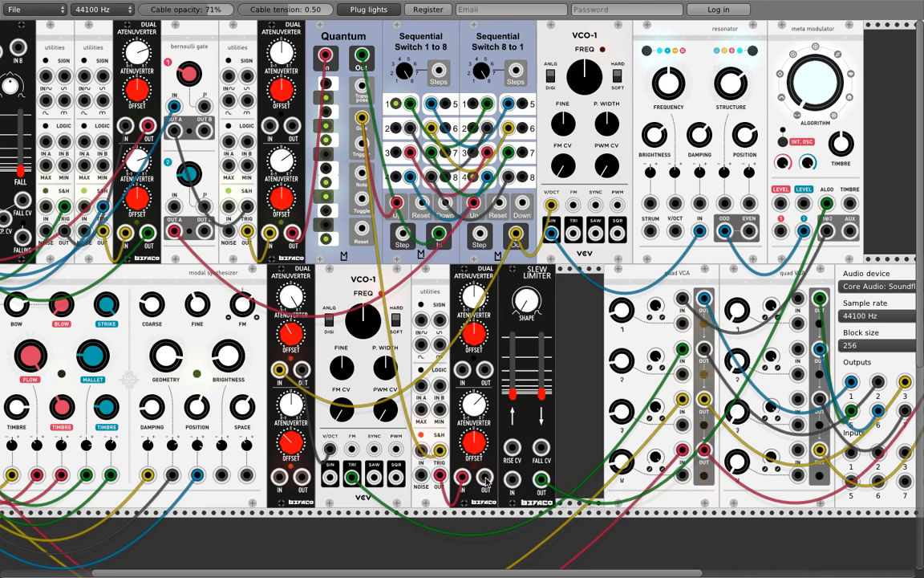
drag(485, 478, 512, 480)
drag(516, 394, 516, 371)
drag(539, 409, 516, 357)
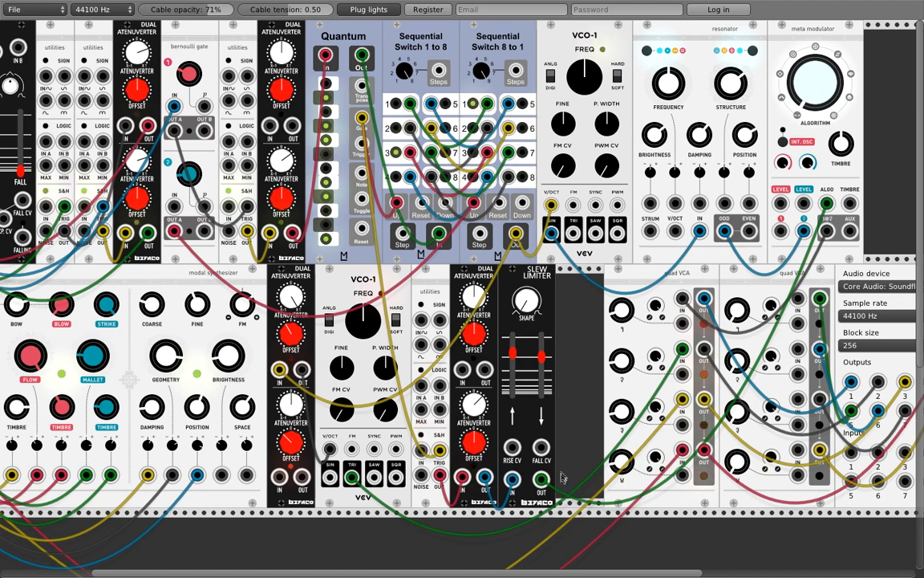
Step: Shift both quad VCAs and the audio output module left to close the gap
drag(634, 286, 586, 277)
drag(728, 280, 681, 277)
drag(837, 278, 787, 277)
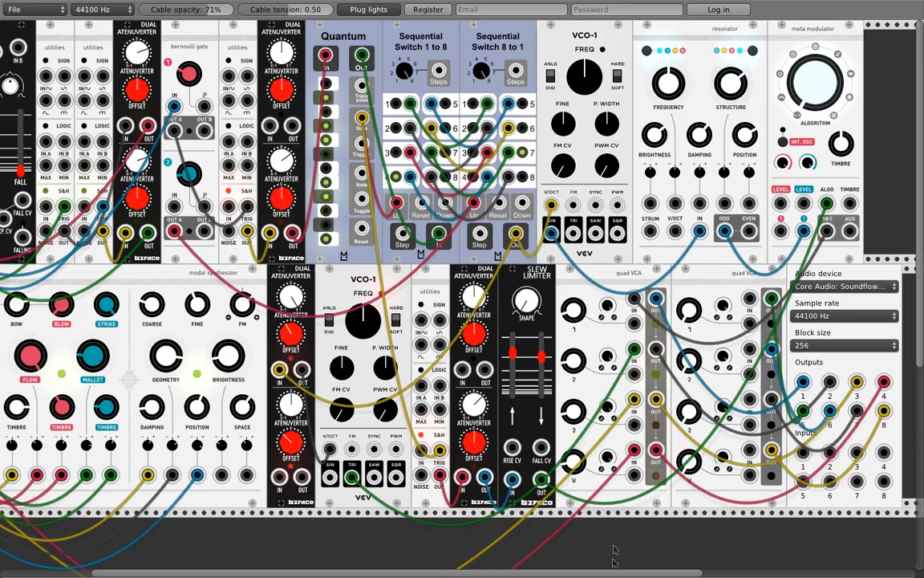
drag(609, 570, 603, 570)
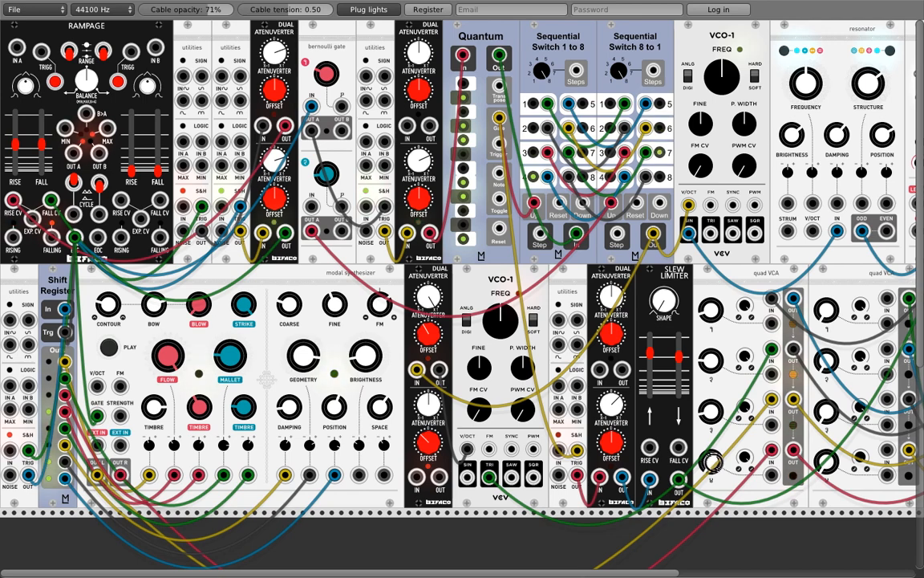
drag(711, 420, 711, 426)
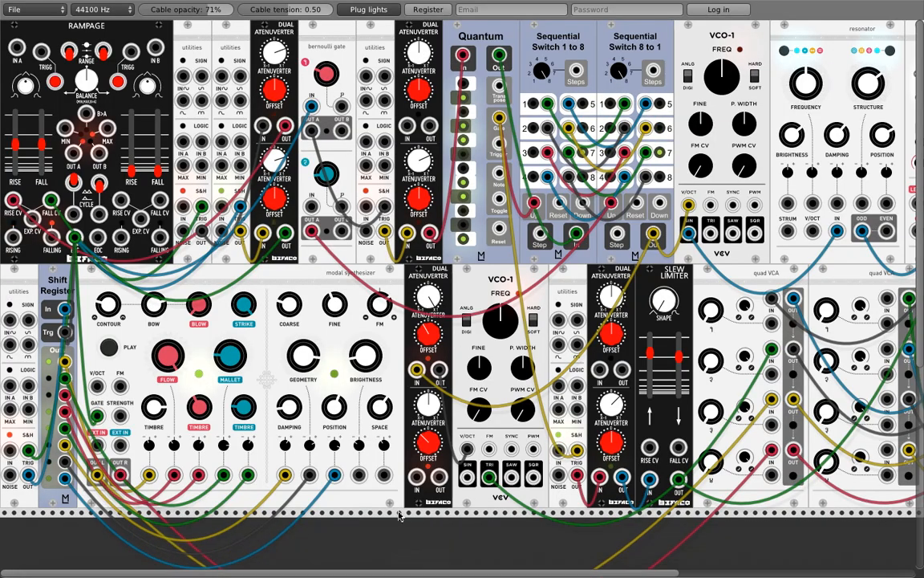
scroll(393, 570, right, 5)
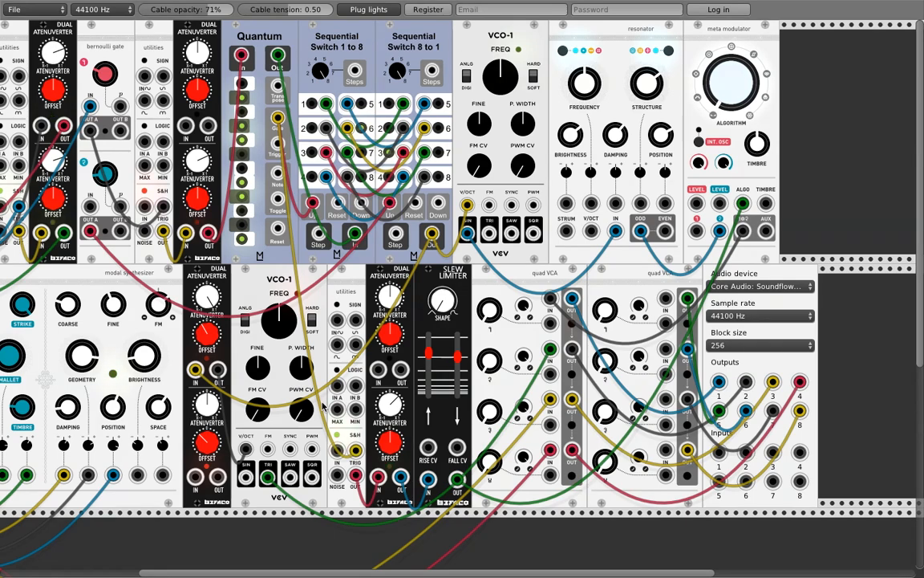
scroll(324, 406, down, 1)
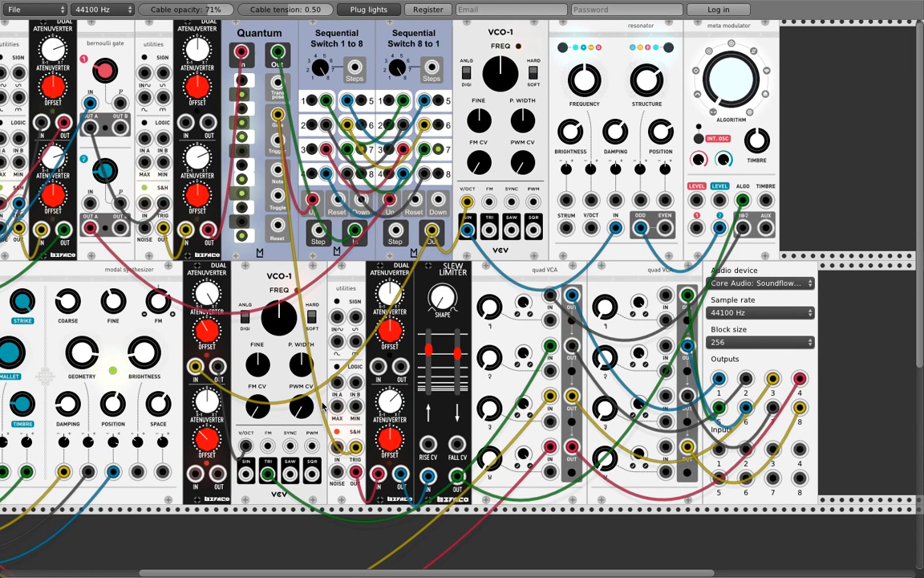
scroll(323, 406, up, 1)
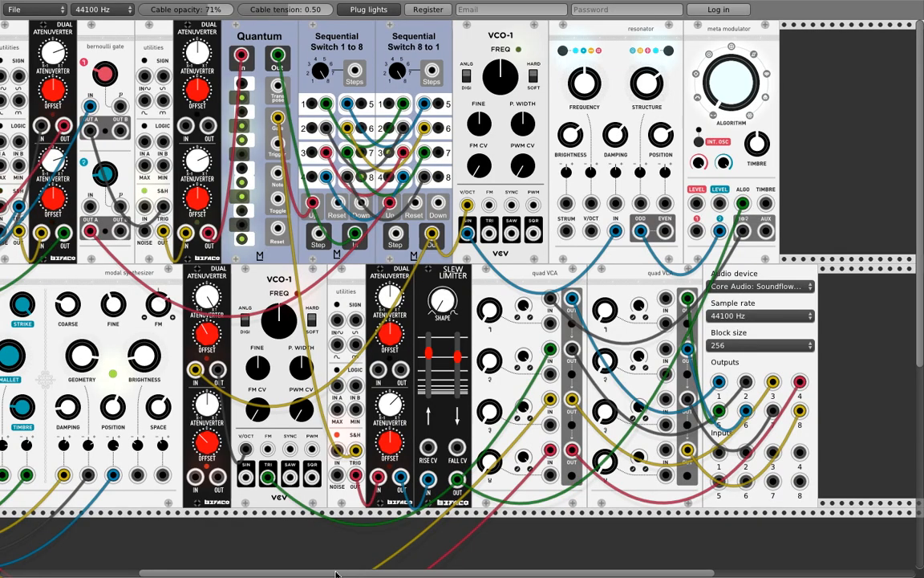
scroll(333, 569, left, 5)
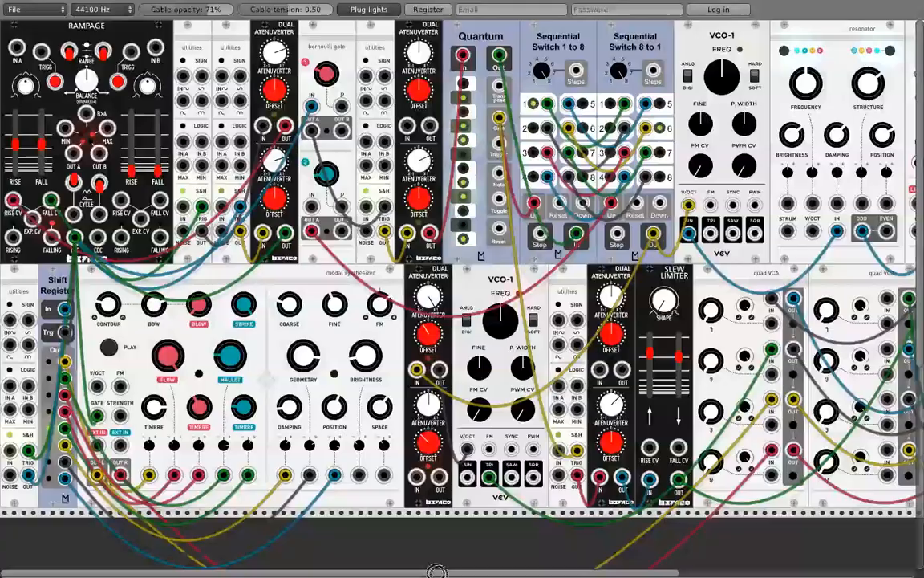
scroll(436, 572, right, 5)
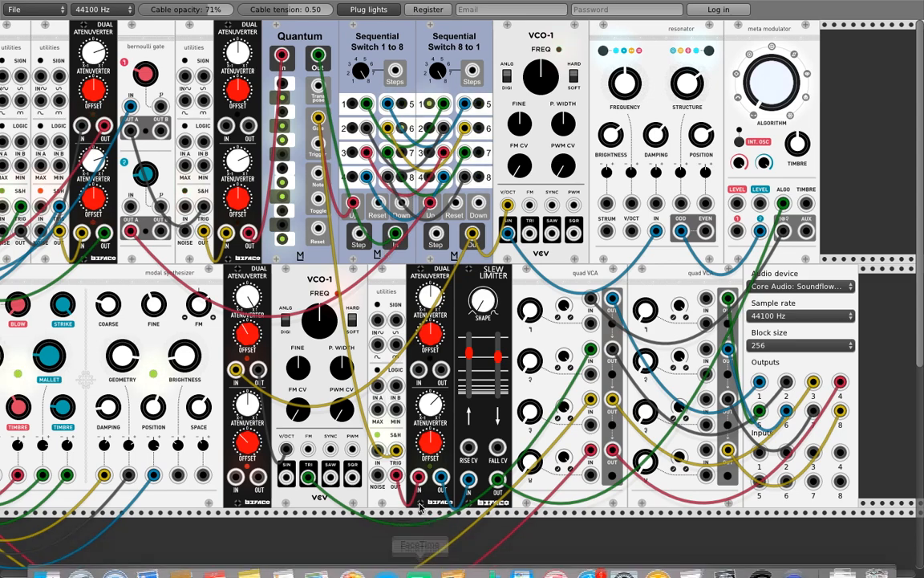
scroll(425, 507, left, 5)
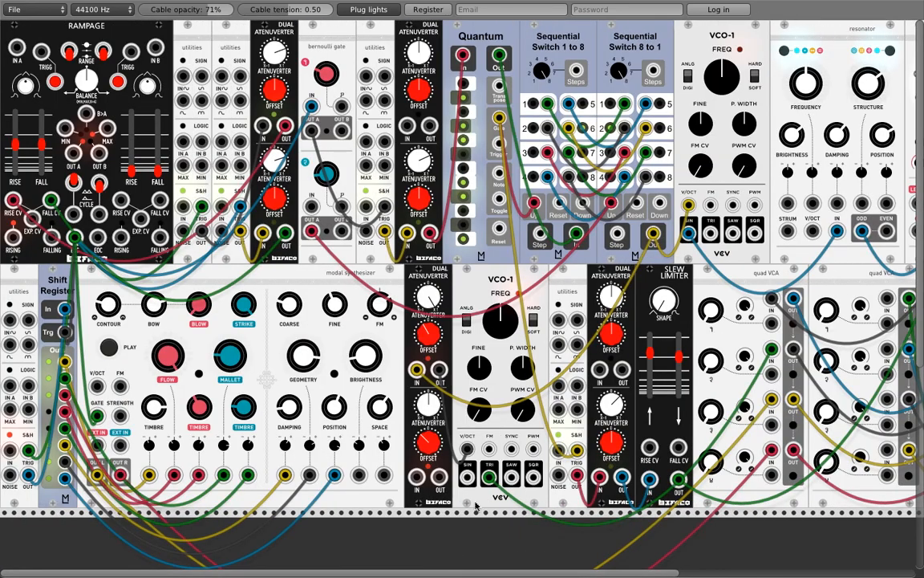